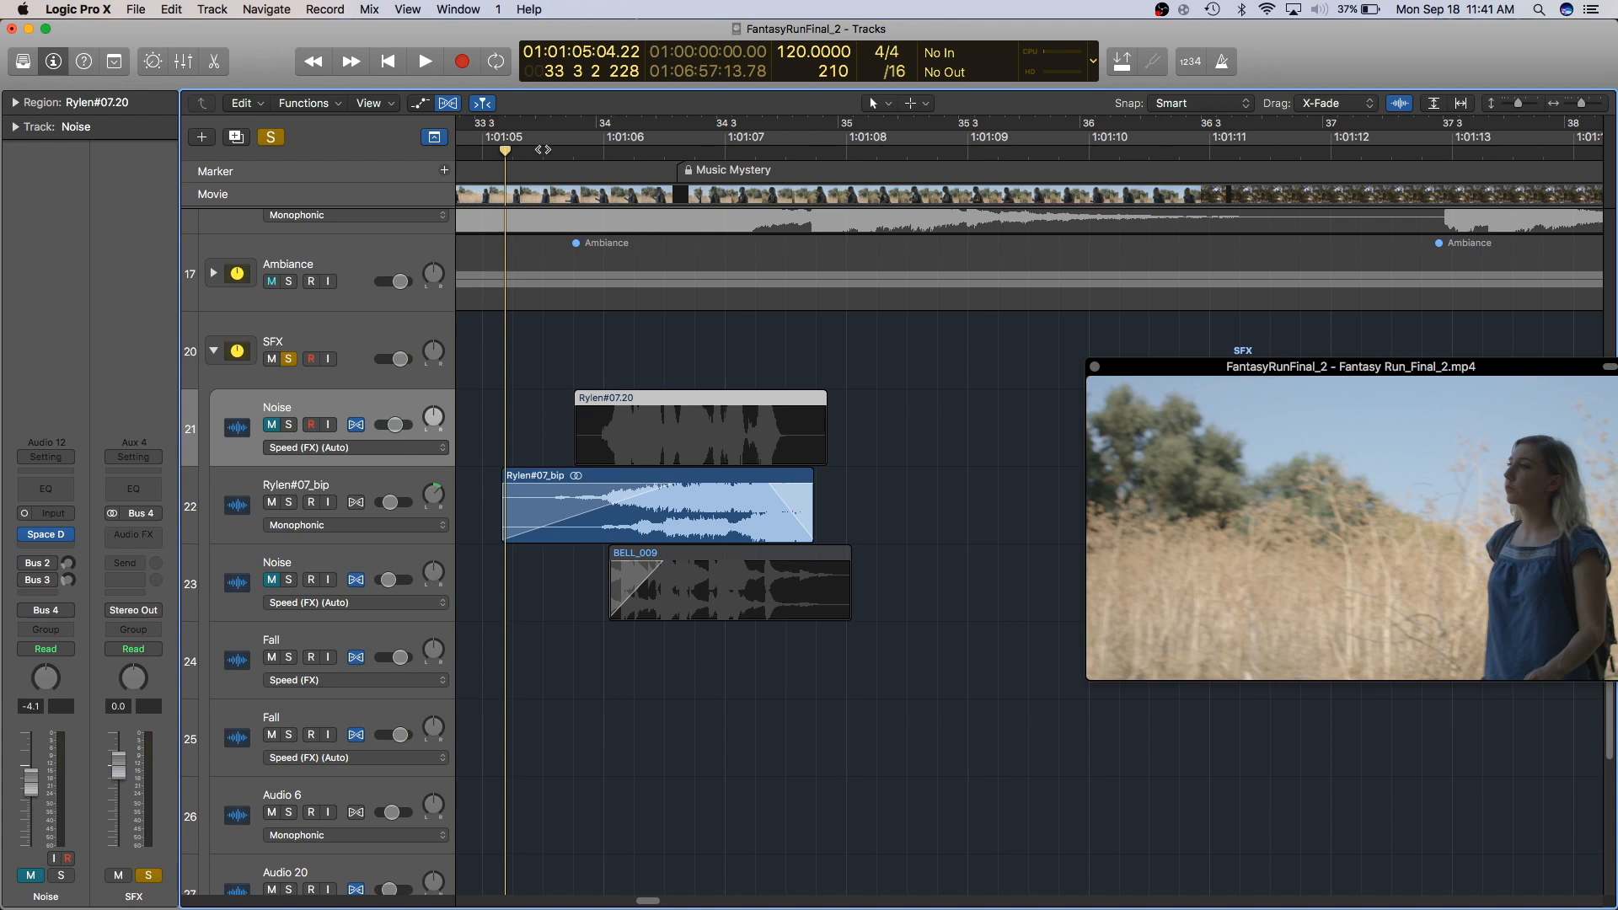
# - Play back the SFX section against the video and return the playhead to the start of the cue
pyautogui.press('space')
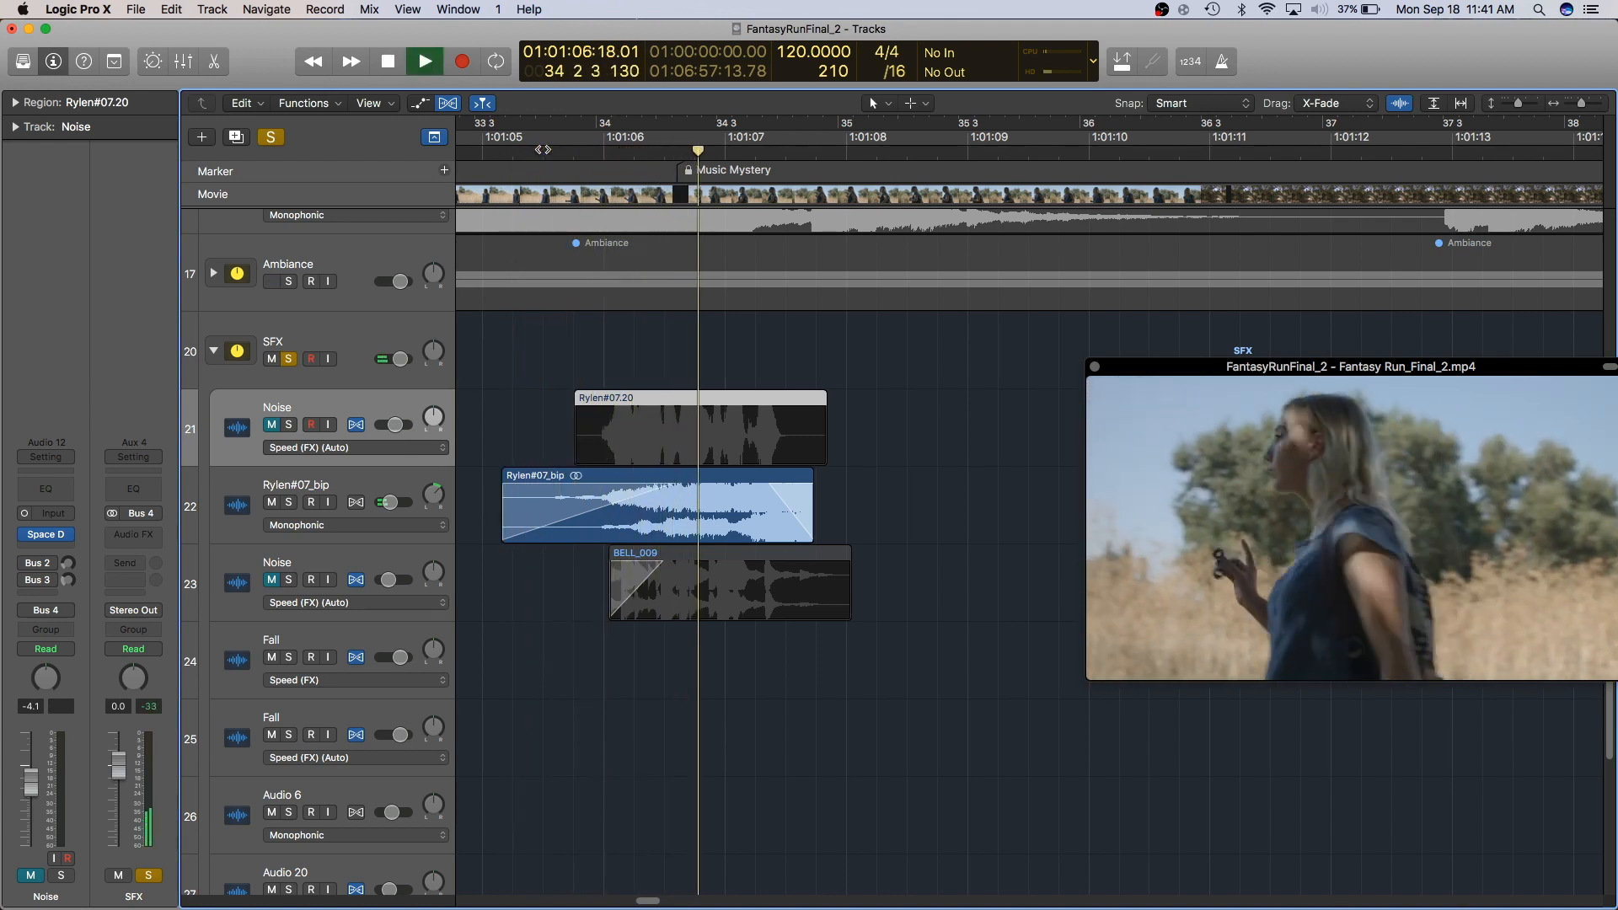
pyautogui.press('space')
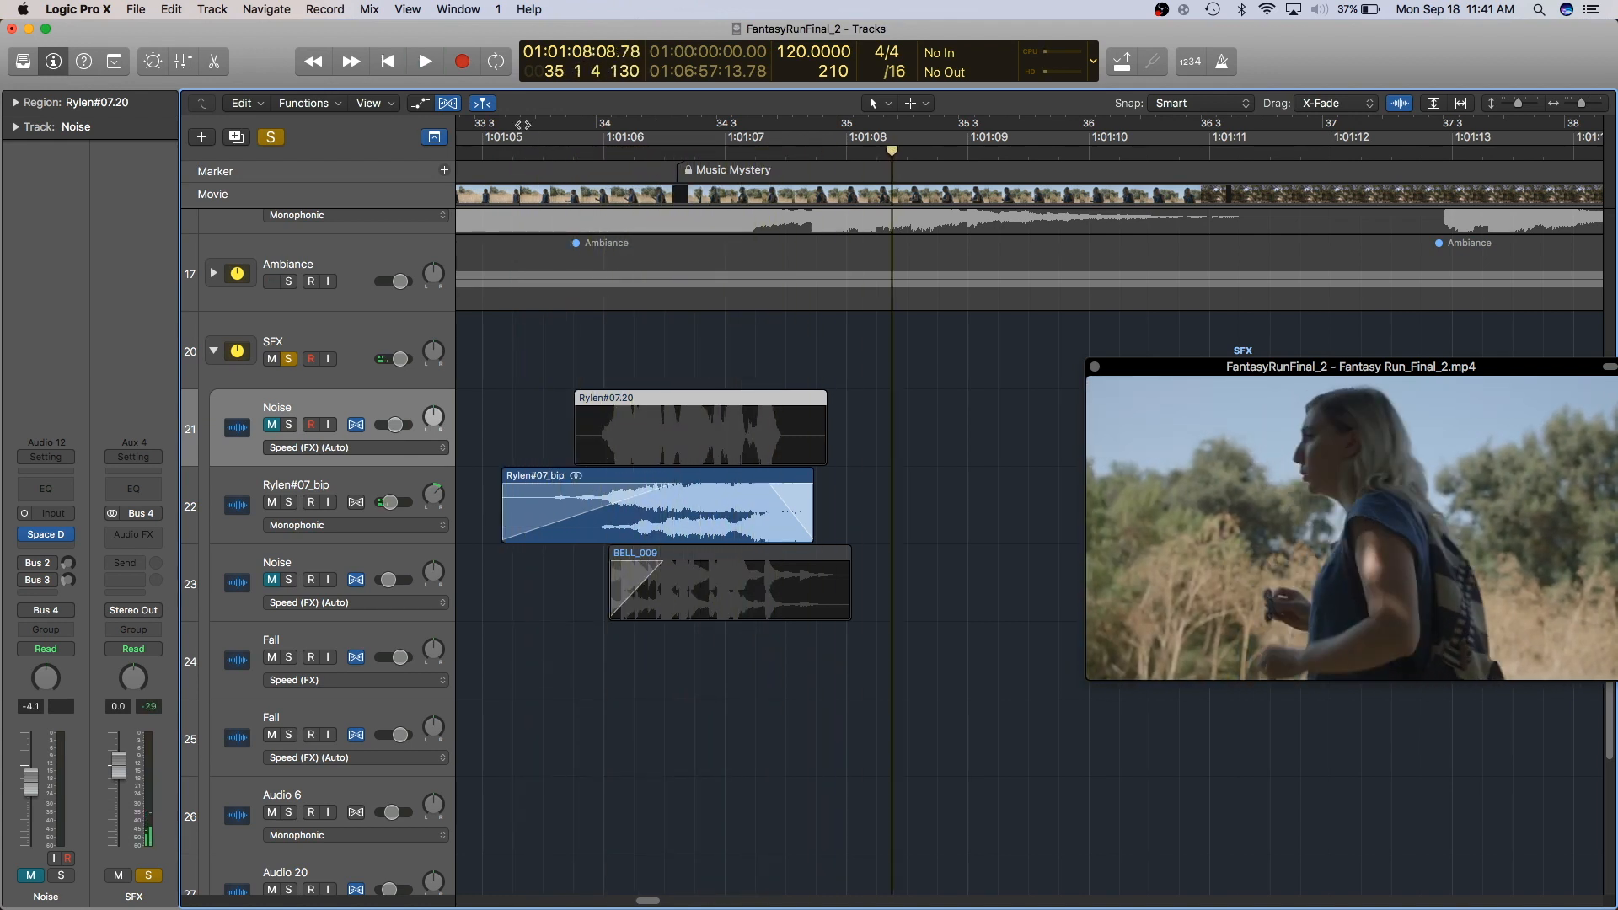
pyautogui.click(510, 153)
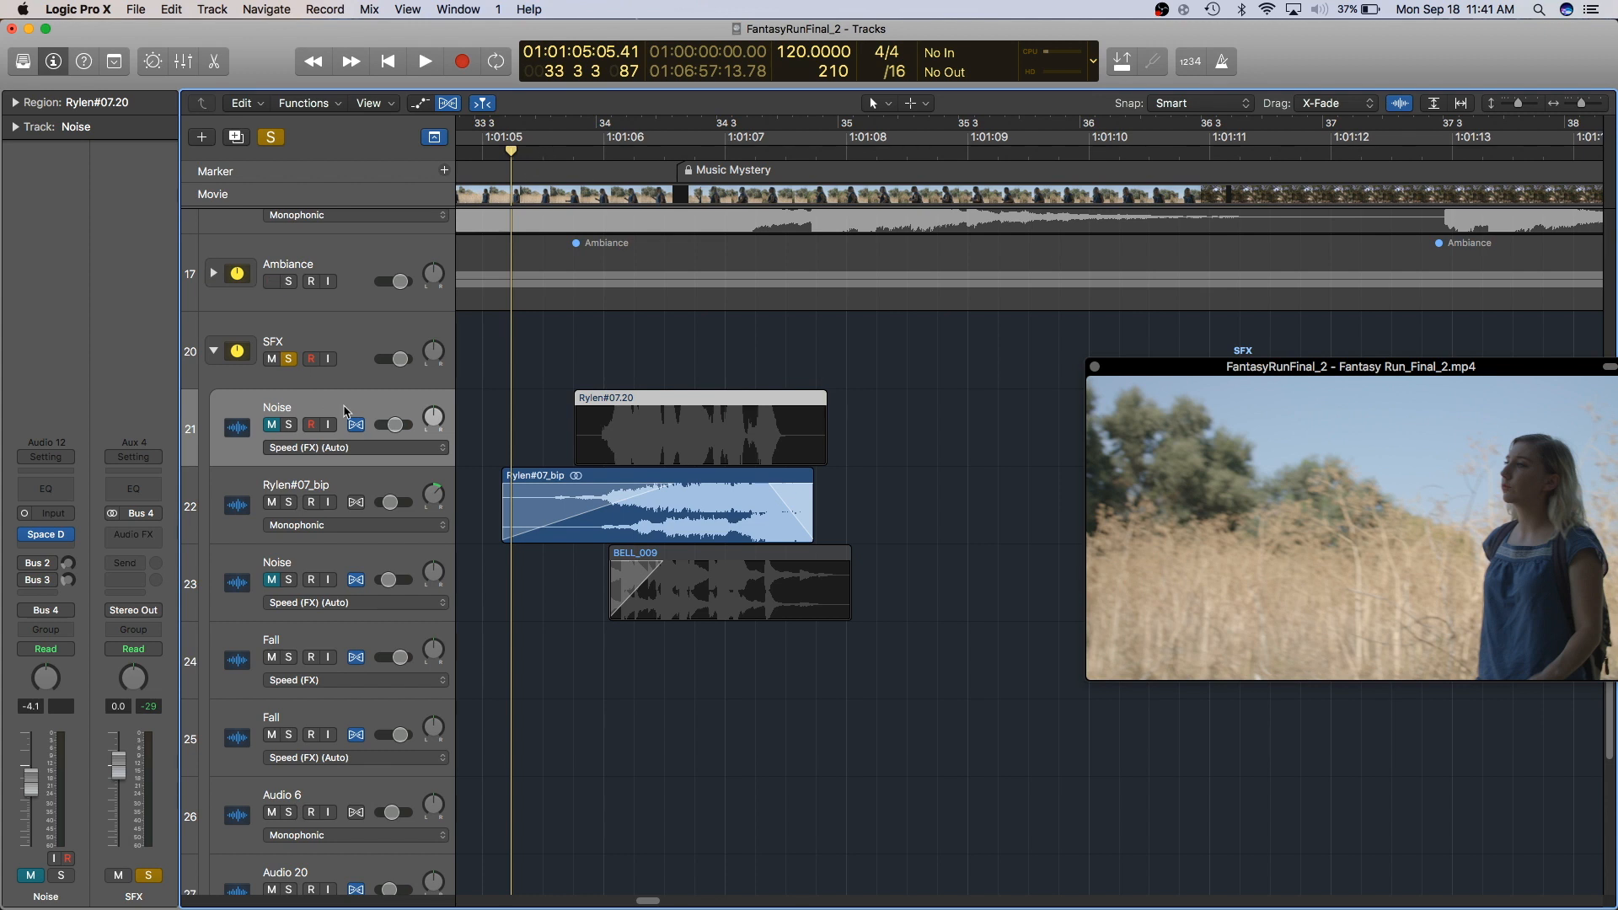
# - Unmute the Noise track, mute the Rylen#07_bip track, and audition the result
pyautogui.click(272, 425)
pyautogui.click(271, 503)
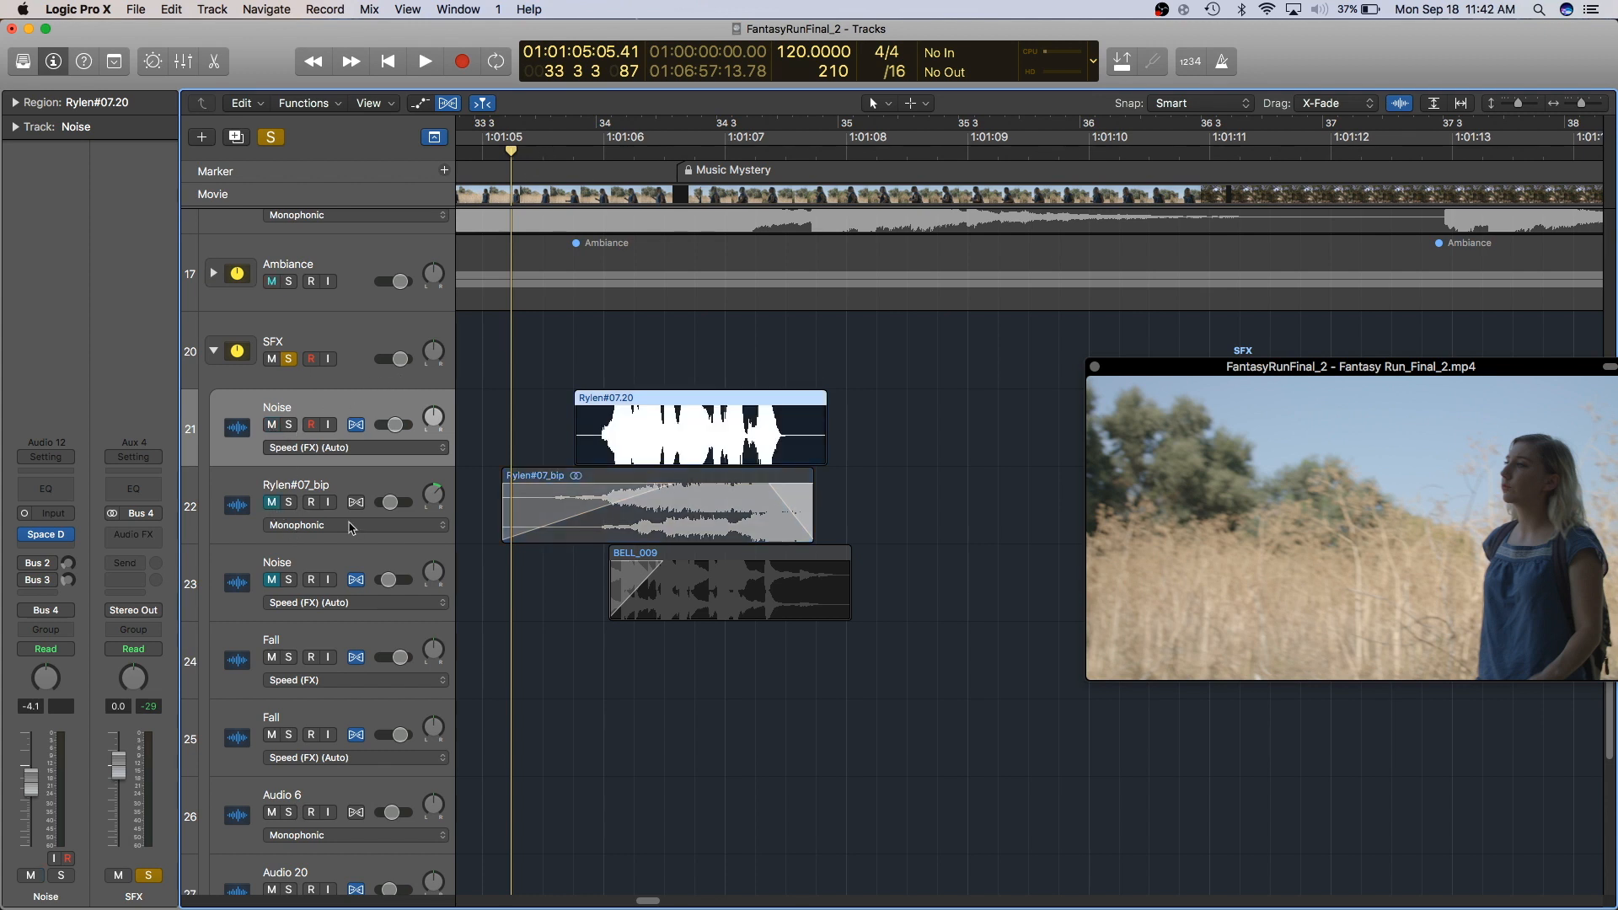
pyautogui.press('space')
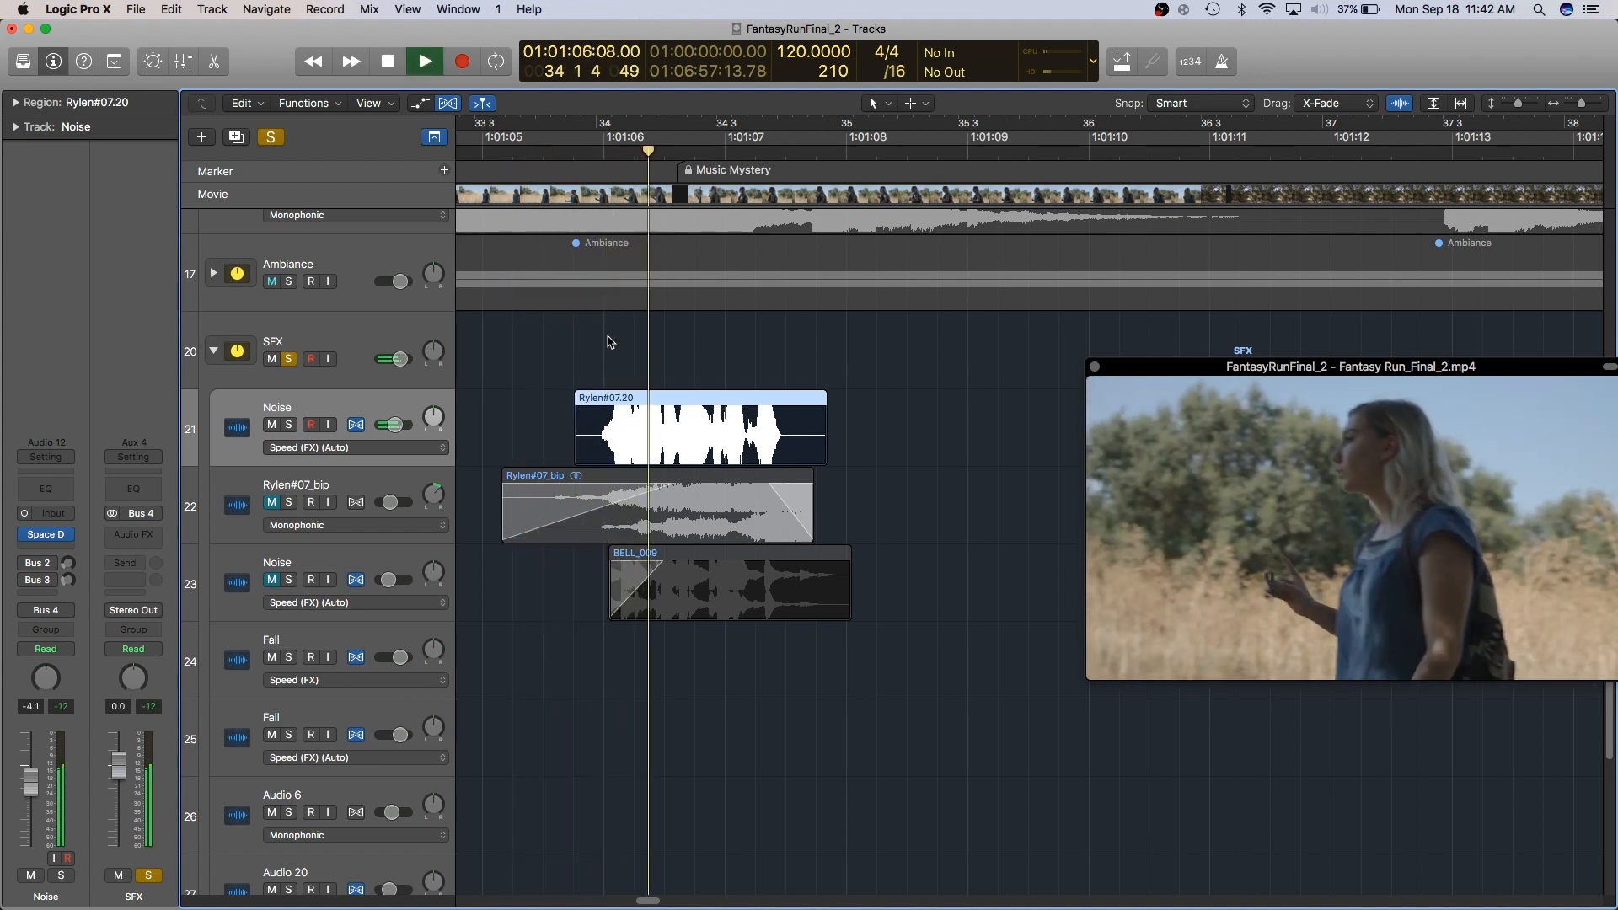
pyautogui.press('space')
# - Play the section around bar 34 again to audition the noise layer
pyautogui.moveTo(28, 538)
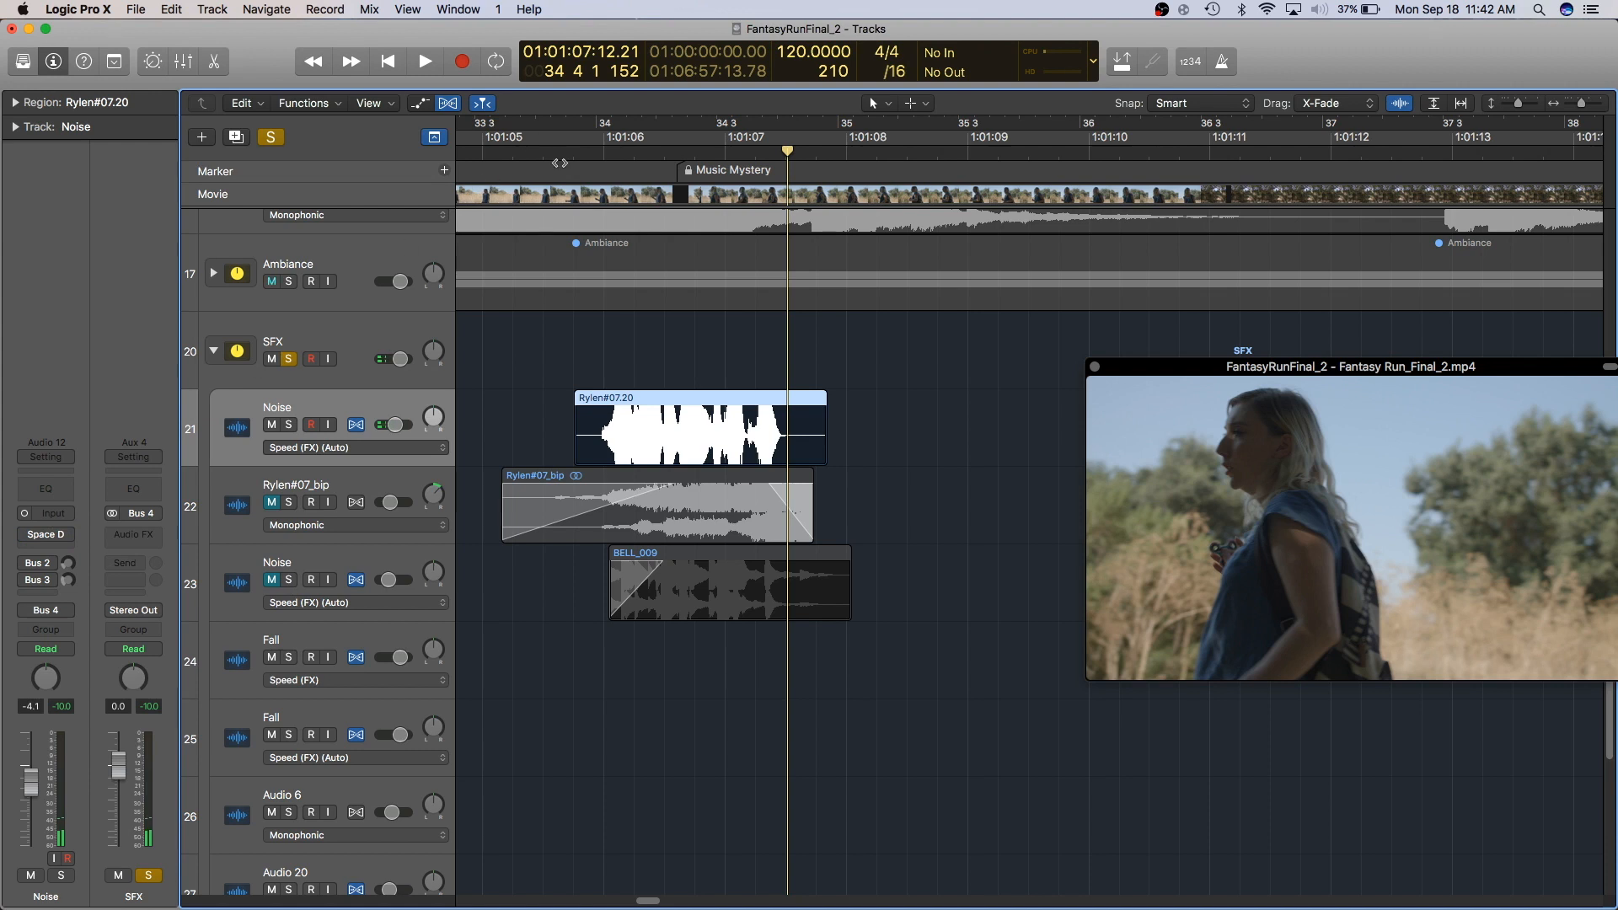
pyautogui.click(599, 152)
pyautogui.press('space')
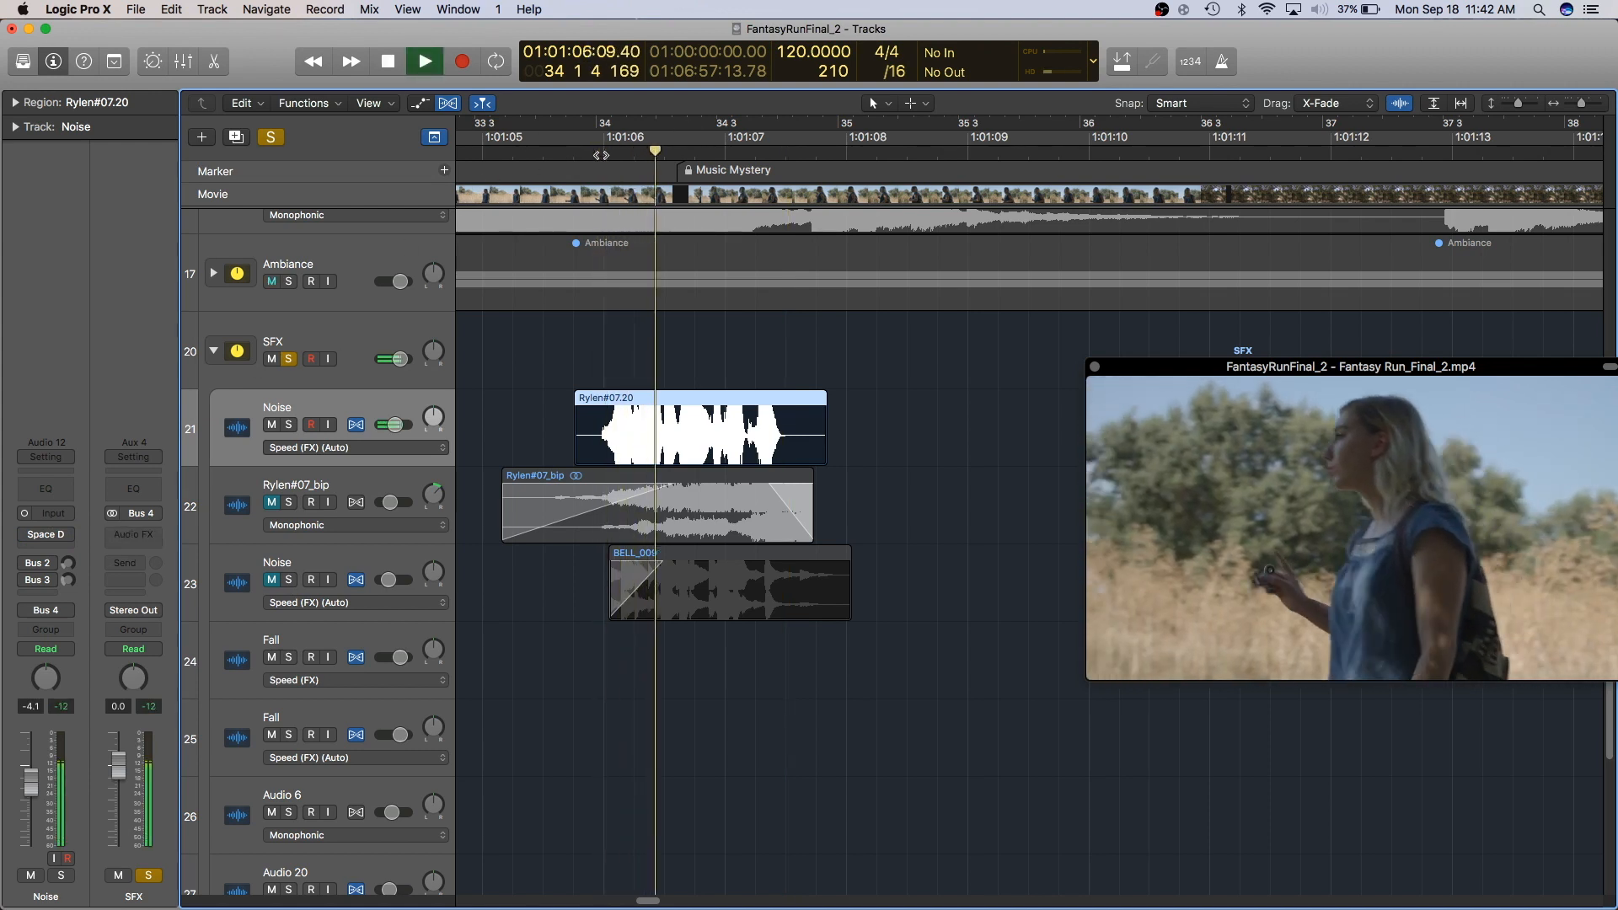
pyautogui.click(595, 153)
pyautogui.press('space')
# - Open the Noise track's Space Designer reverb and browse its Warped Effects Textures presets
pyautogui.click(26, 535)
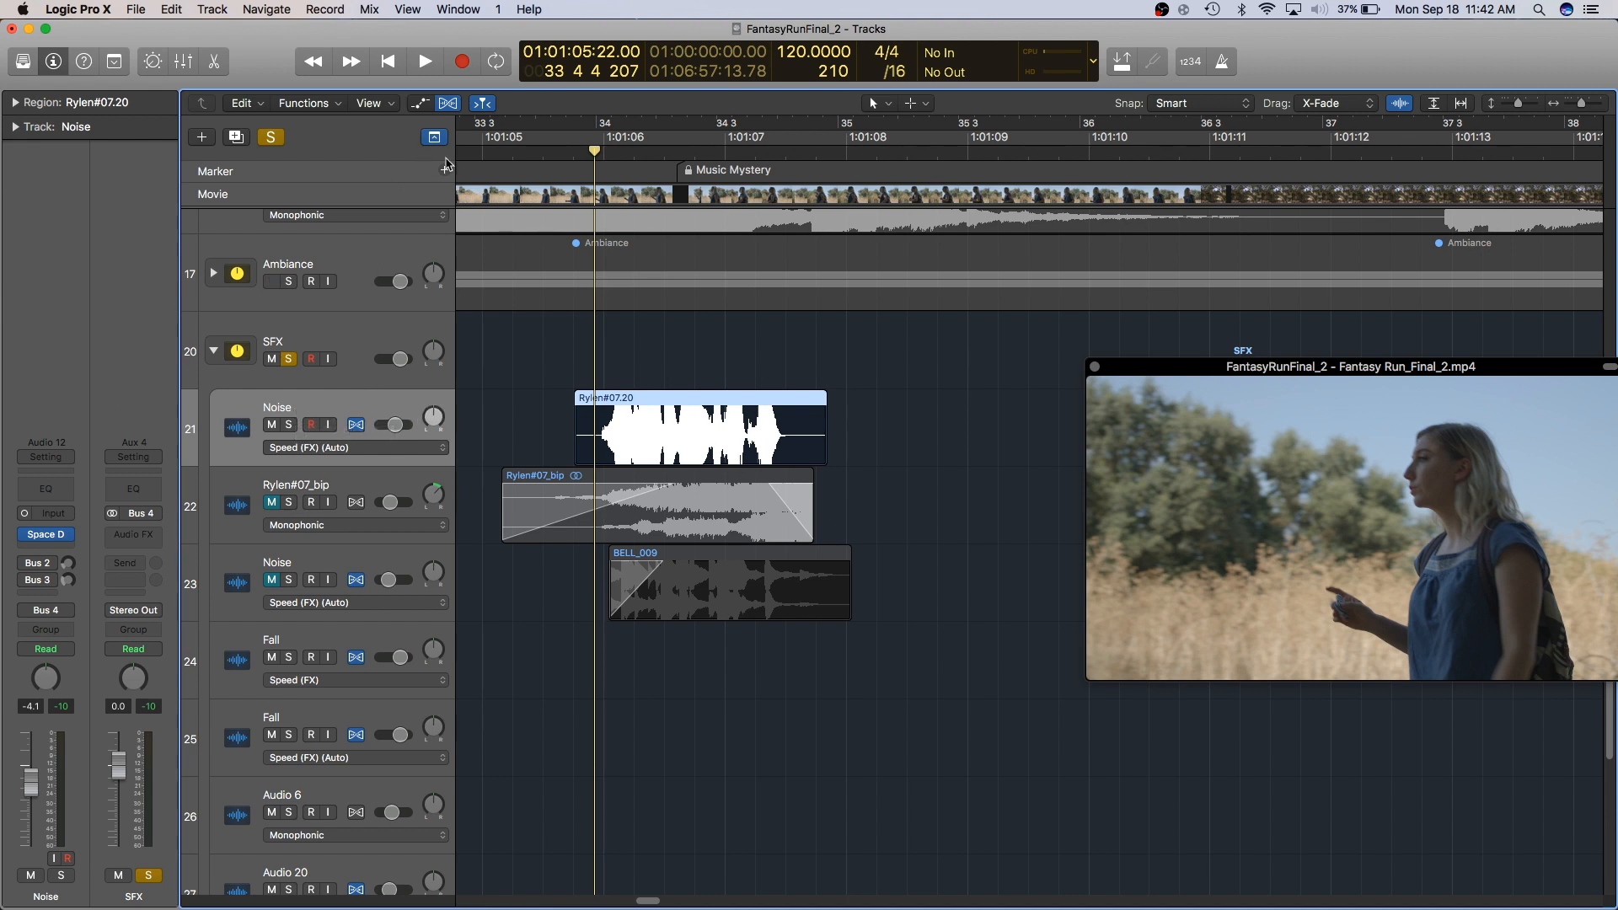
pyautogui.click(45, 534)
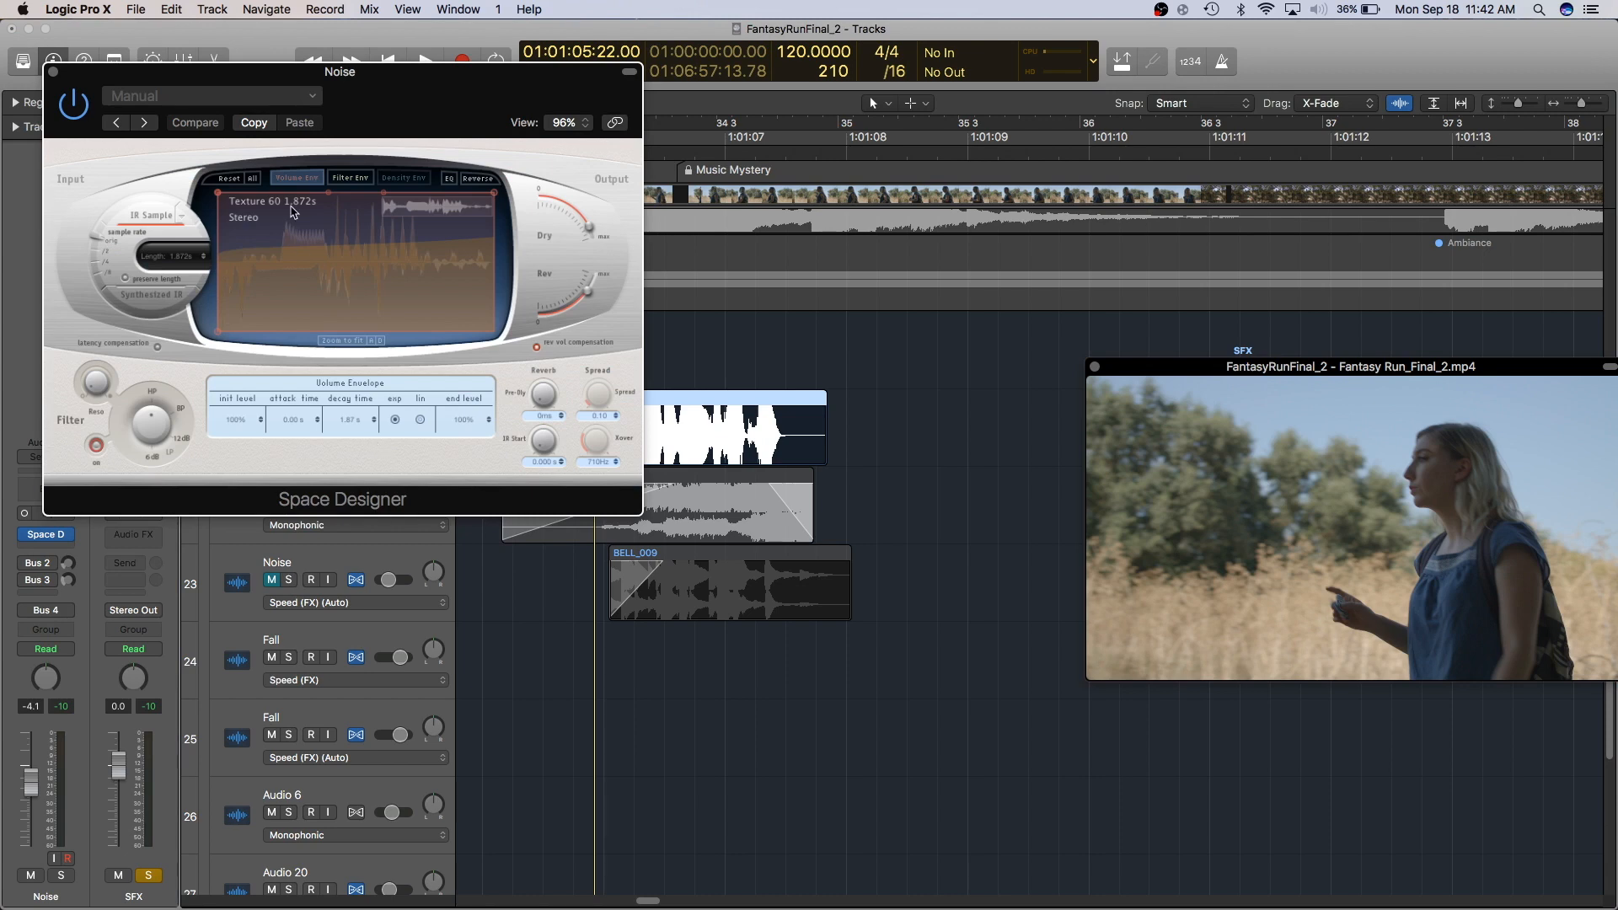
pyautogui.click(308, 96)
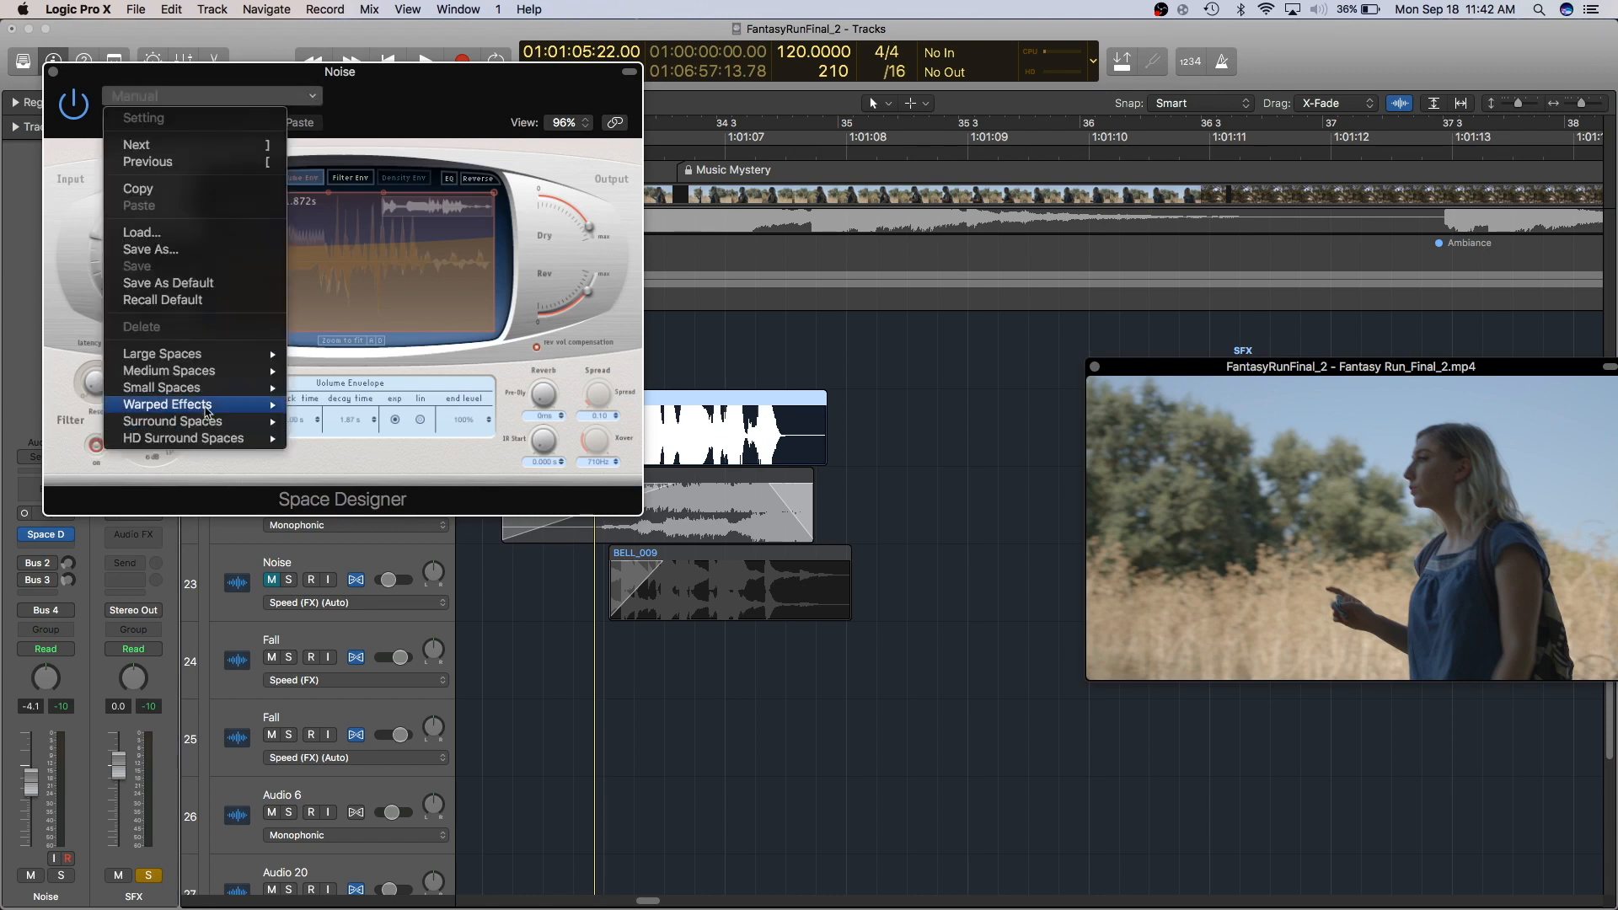
pyautogui.moveTo(210, 406)
pyautogui.moveTo(322, 447)
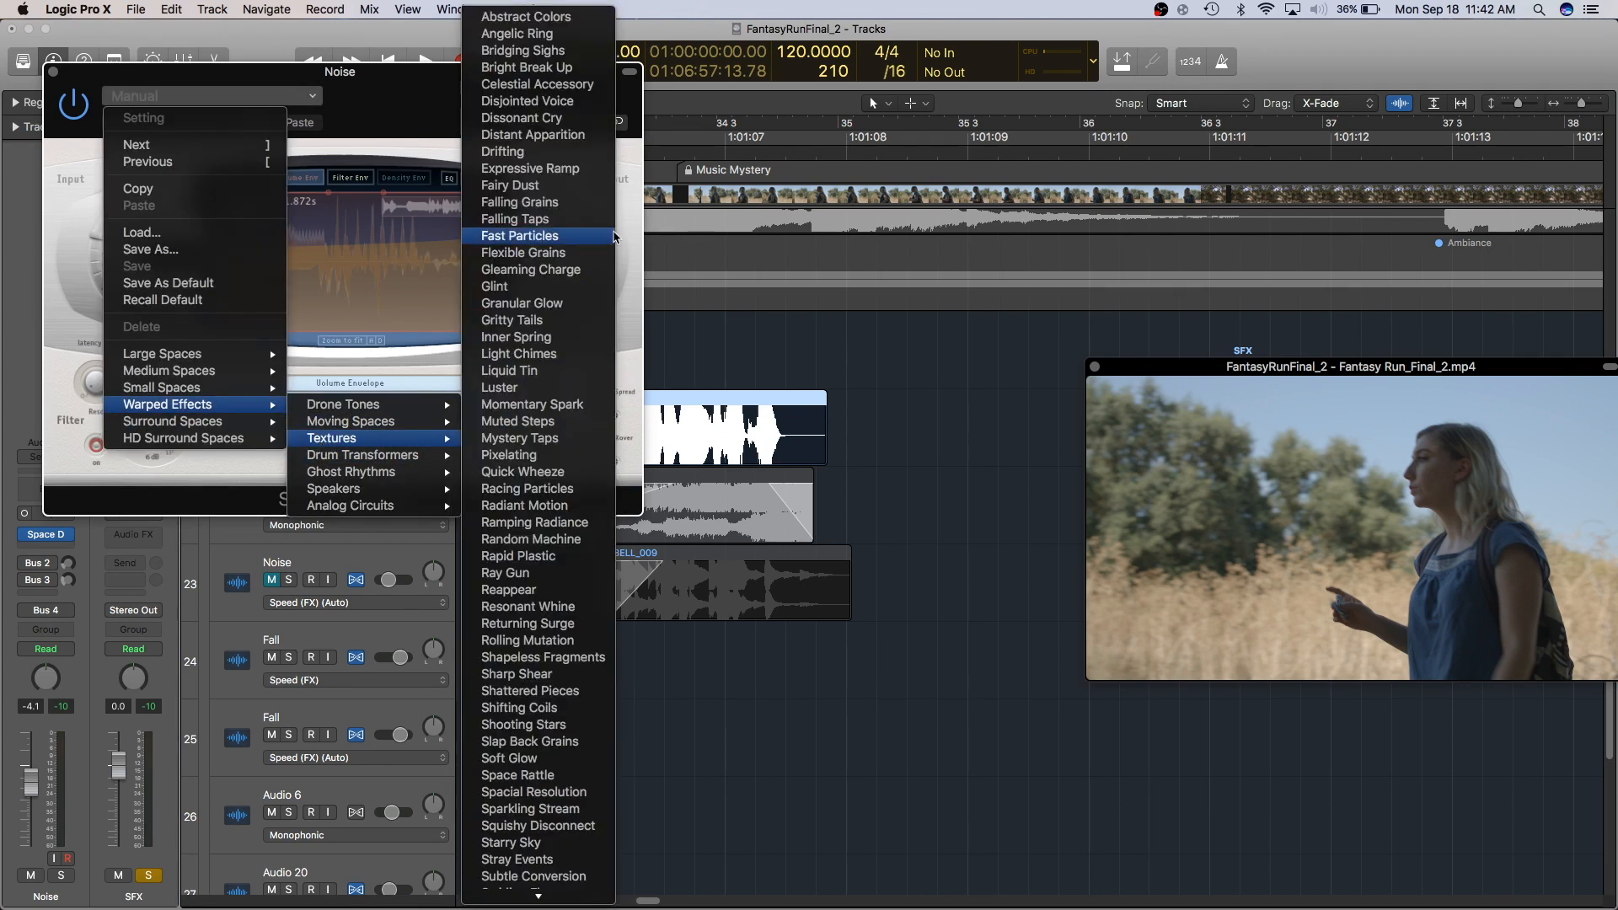
pyautogui.scroll(-5, 563, 425)
pyautogui.click(563, 421)
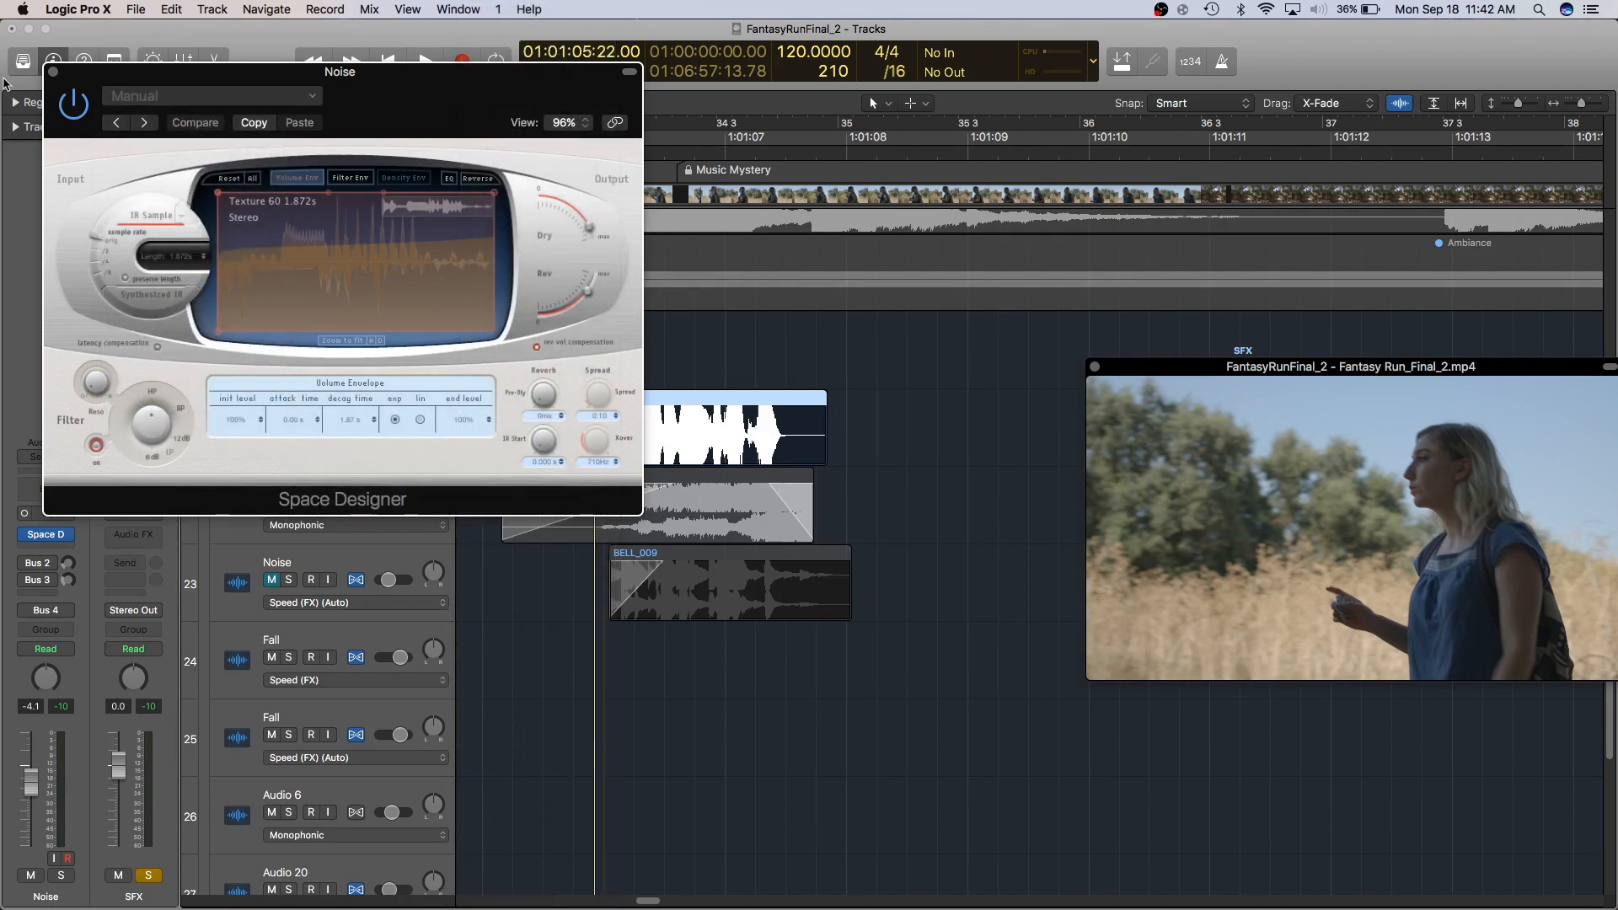
pyautogui.click(52, 72)
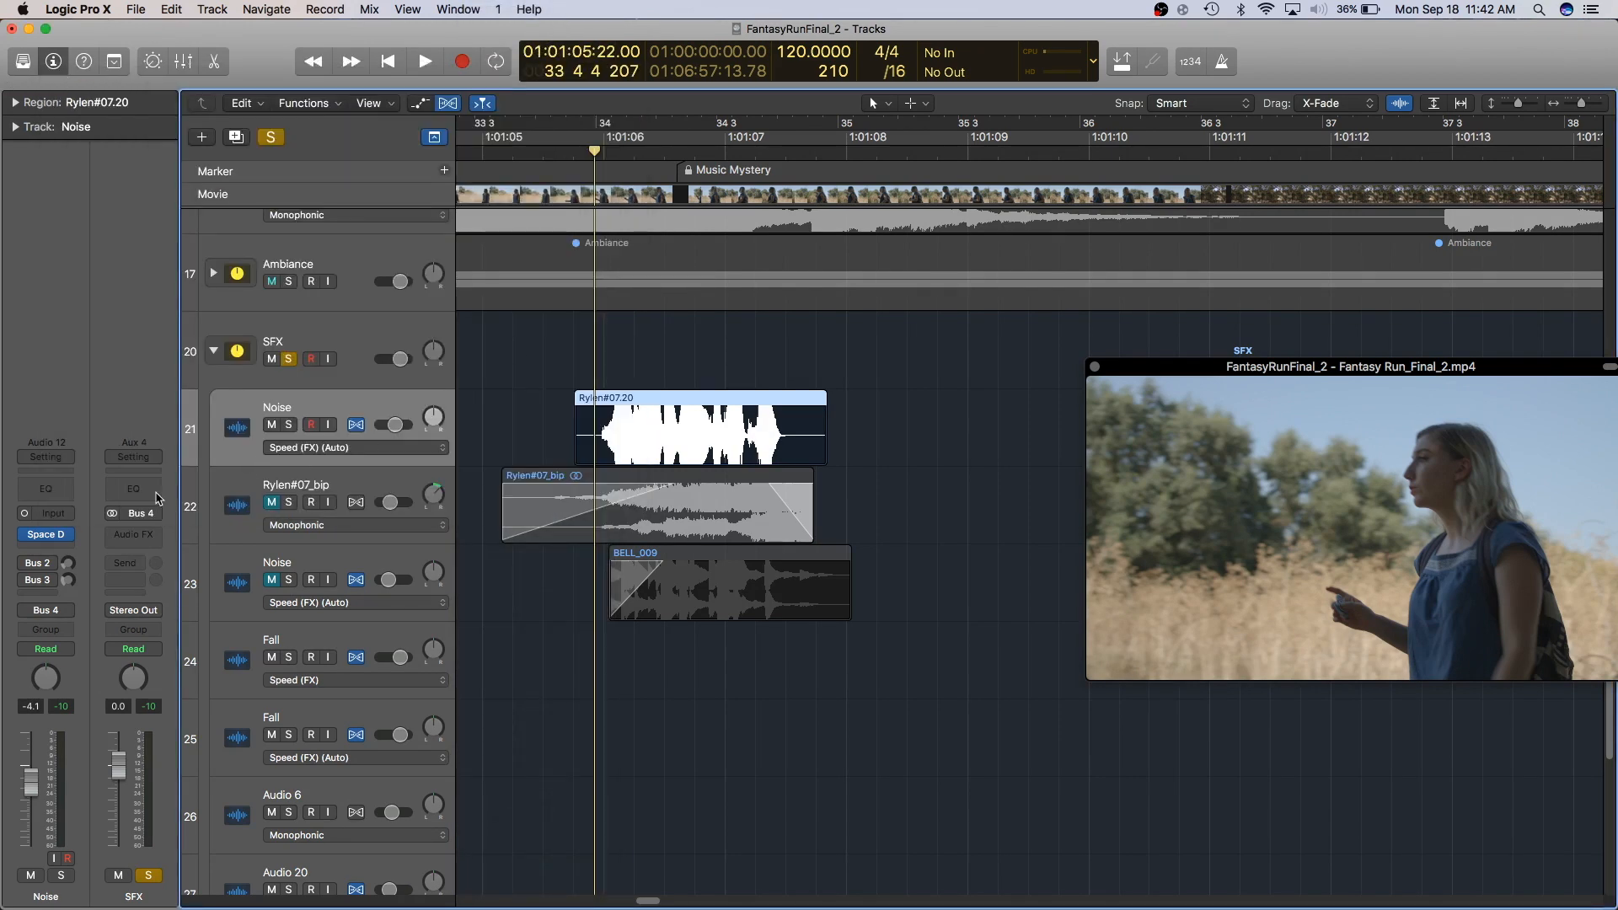
# - Reopen the Space Designer window, audition playback with it, then close it
pyautogui.moveTo(46, 540)
pyautogui.click(46, 540)
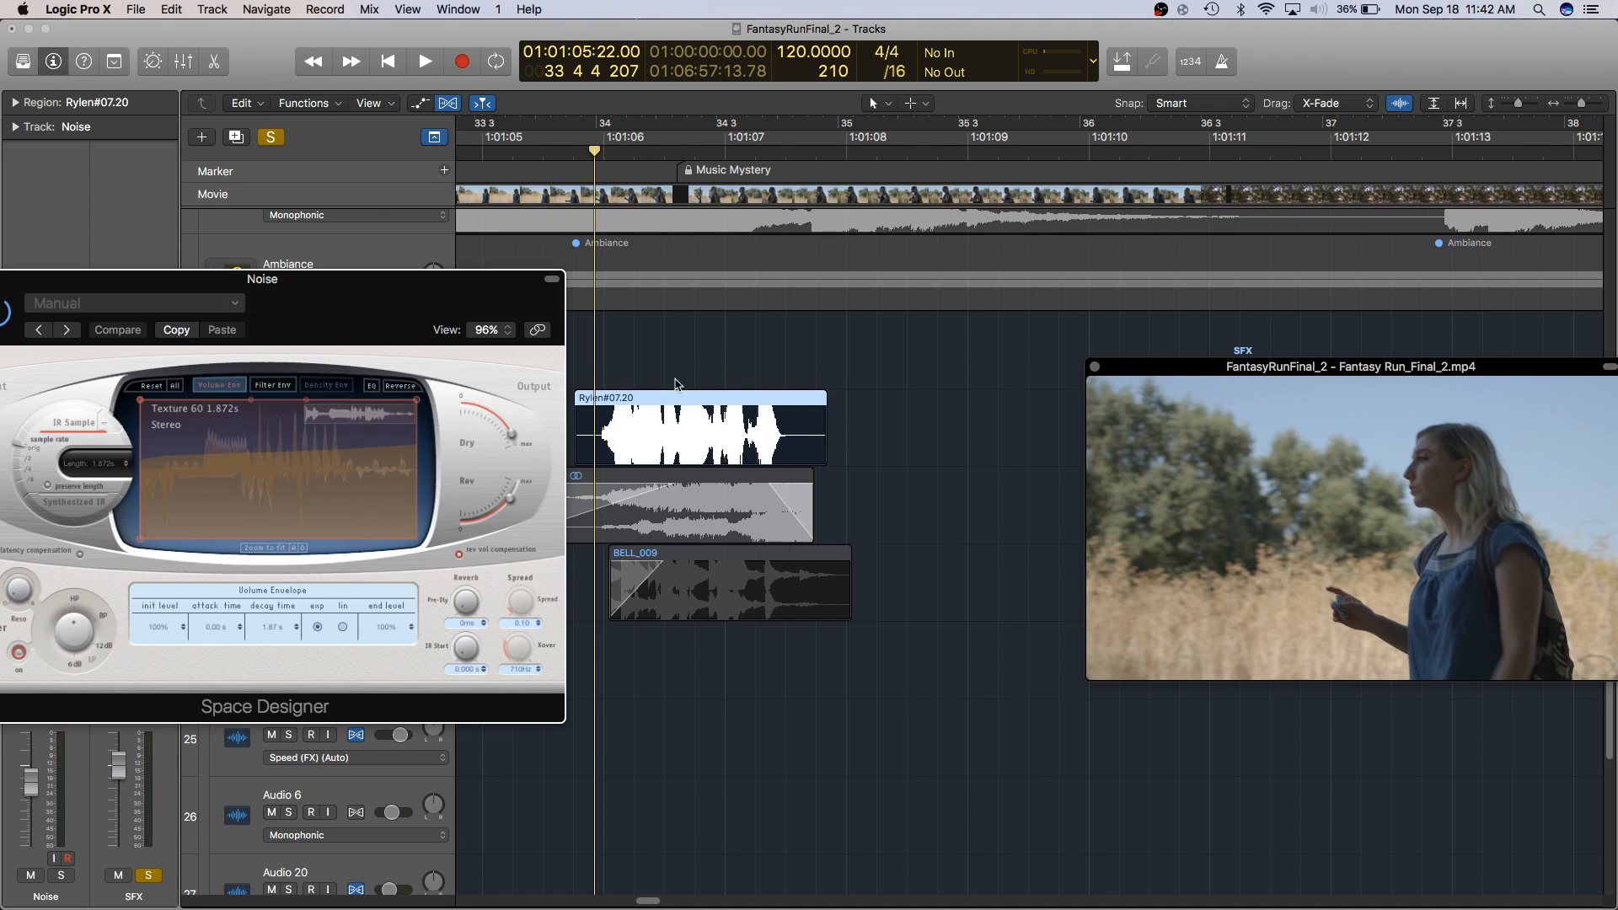
pyautogui.press('space')
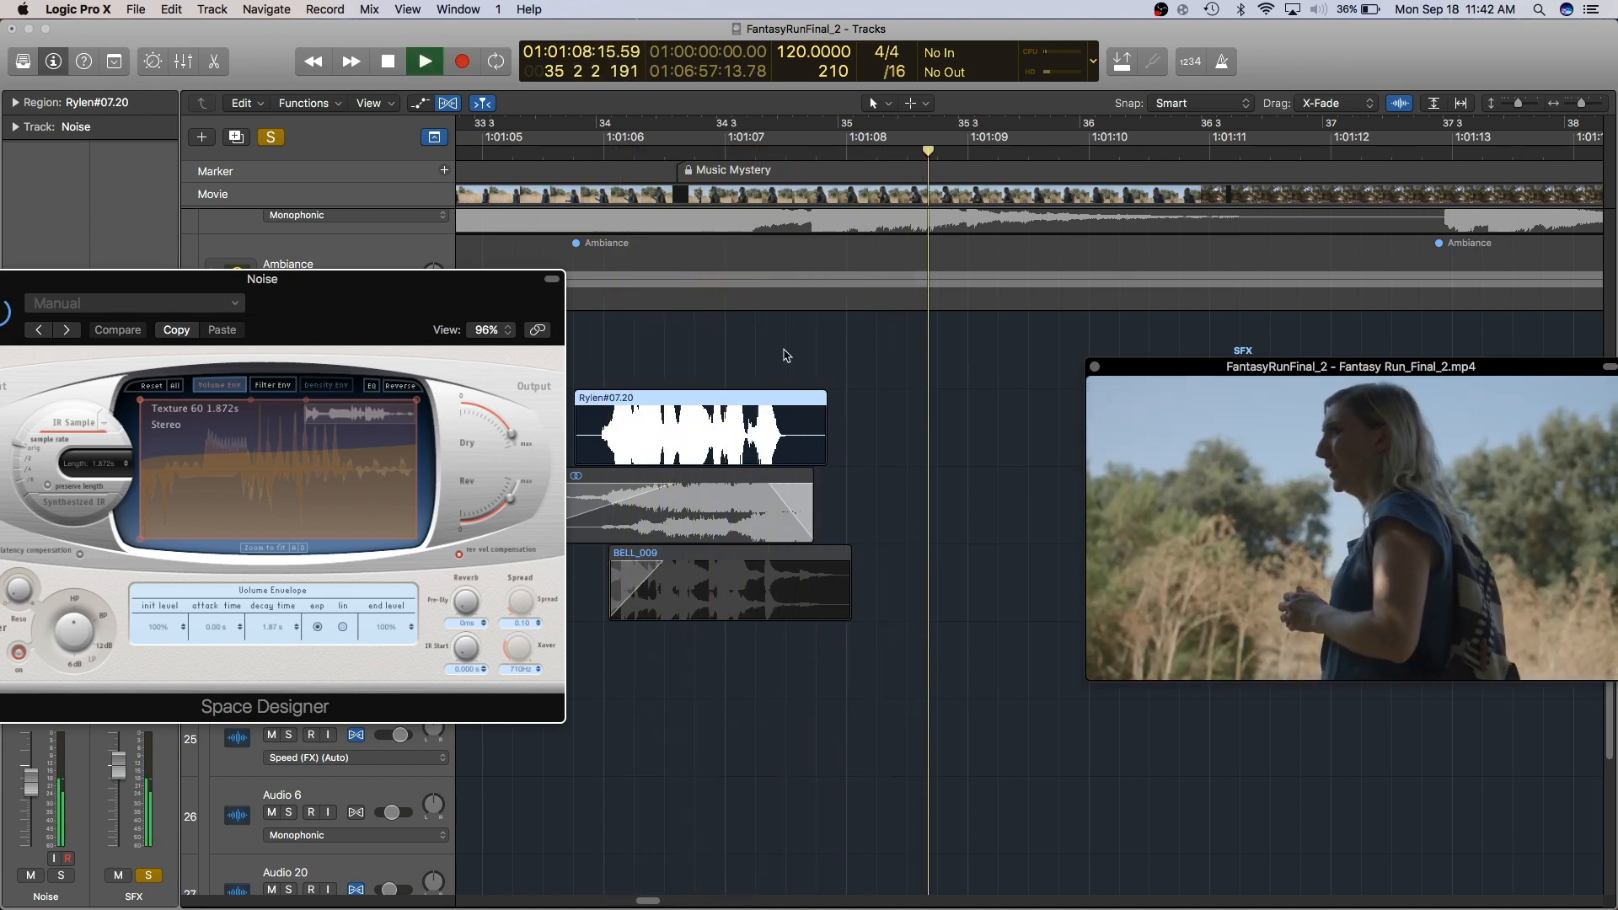
pyautogui.press('space')
pyautogui.moveTo(264, 279); pyautogui.dragTo(497, 251)
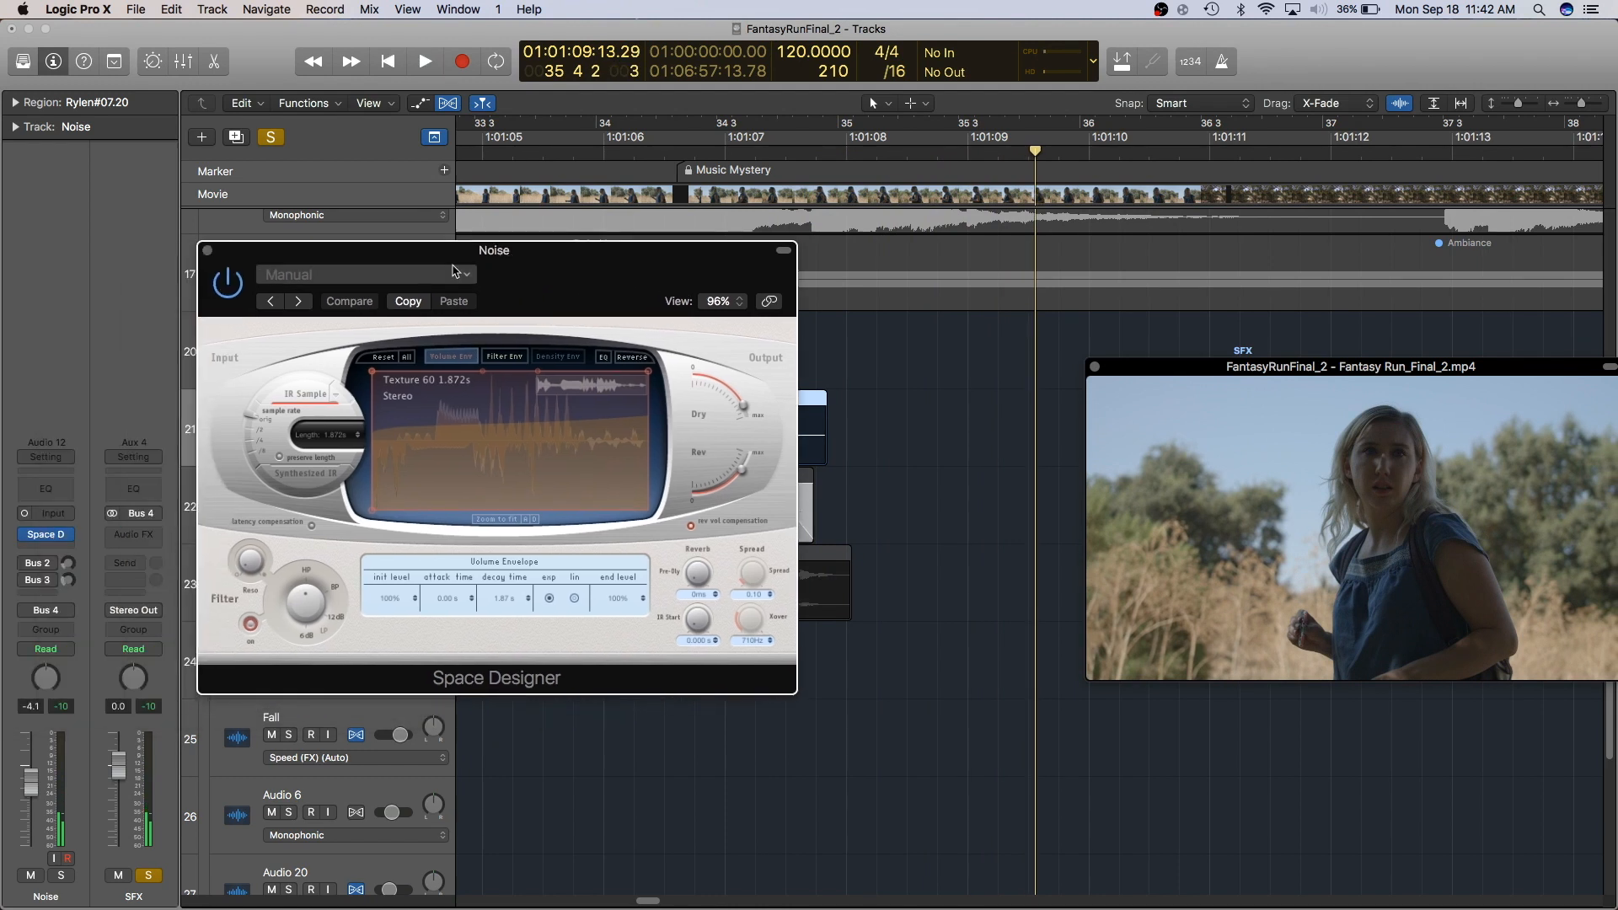
pyautogui.click(207, 252)
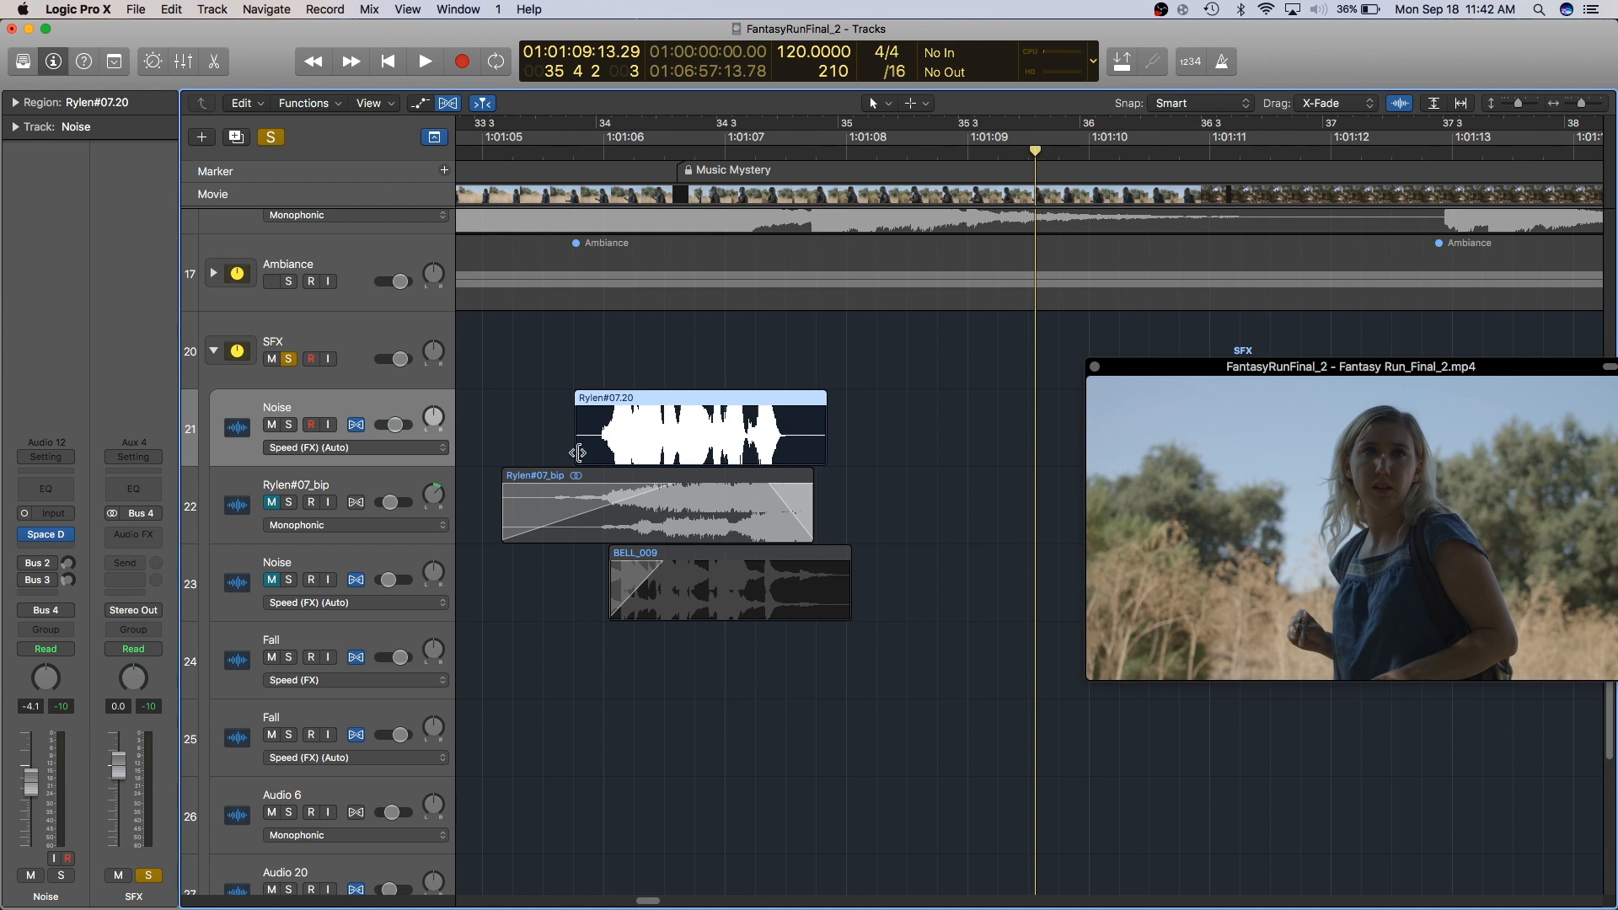
# - Bounce the Noise region in place to a new track named Rylen#07_bip
pyautogui.doubleClick(614, 401)
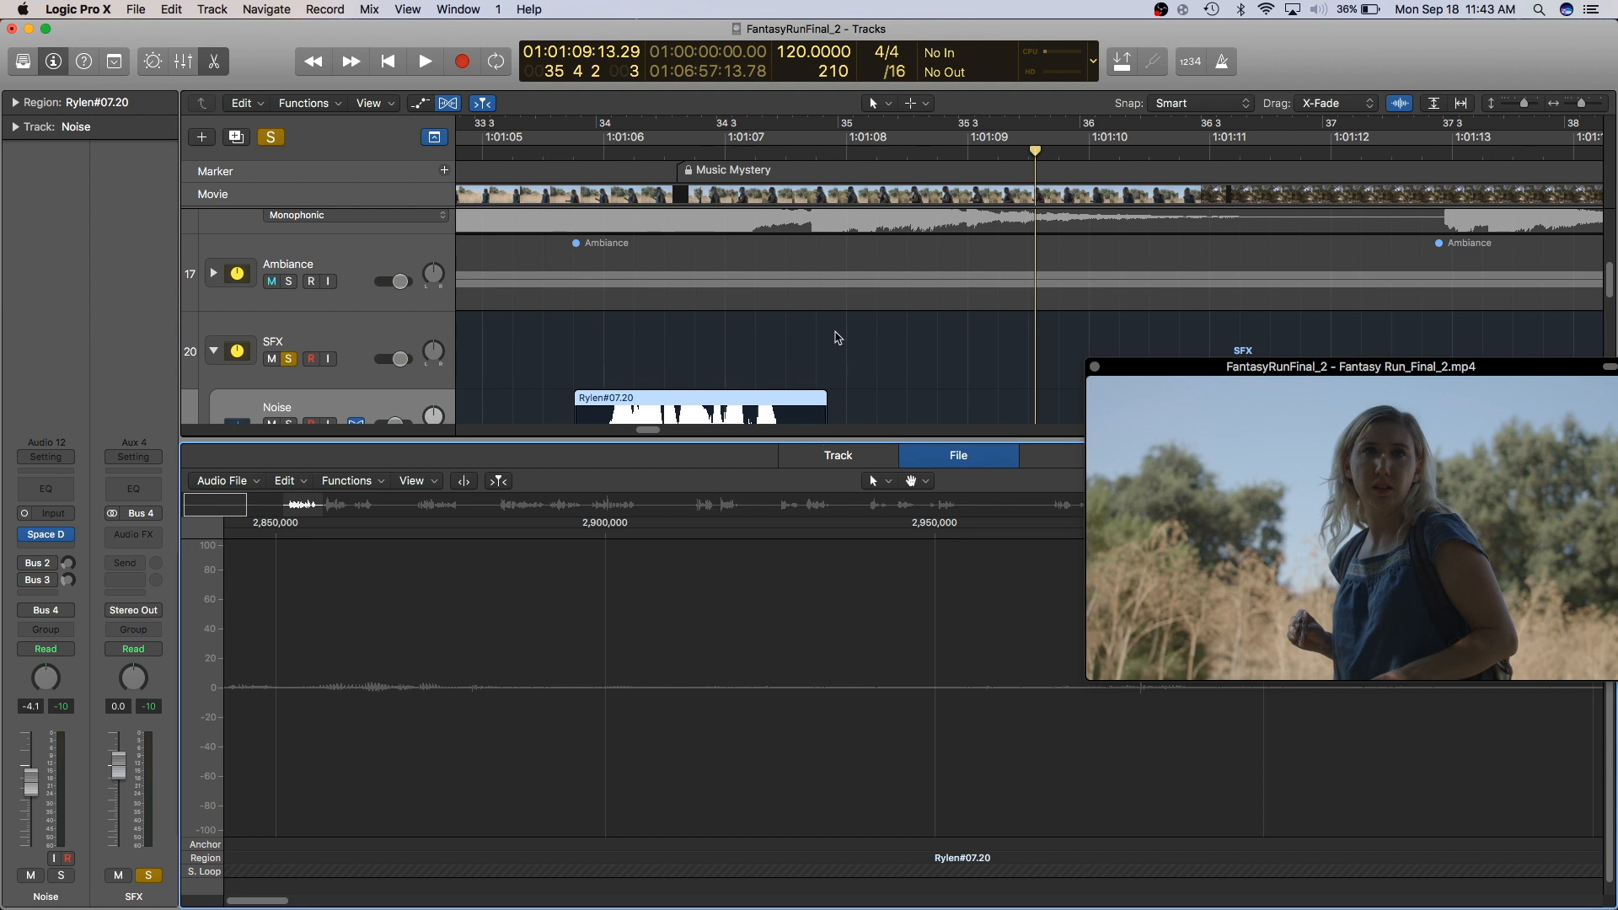
pyautogui.press('e')
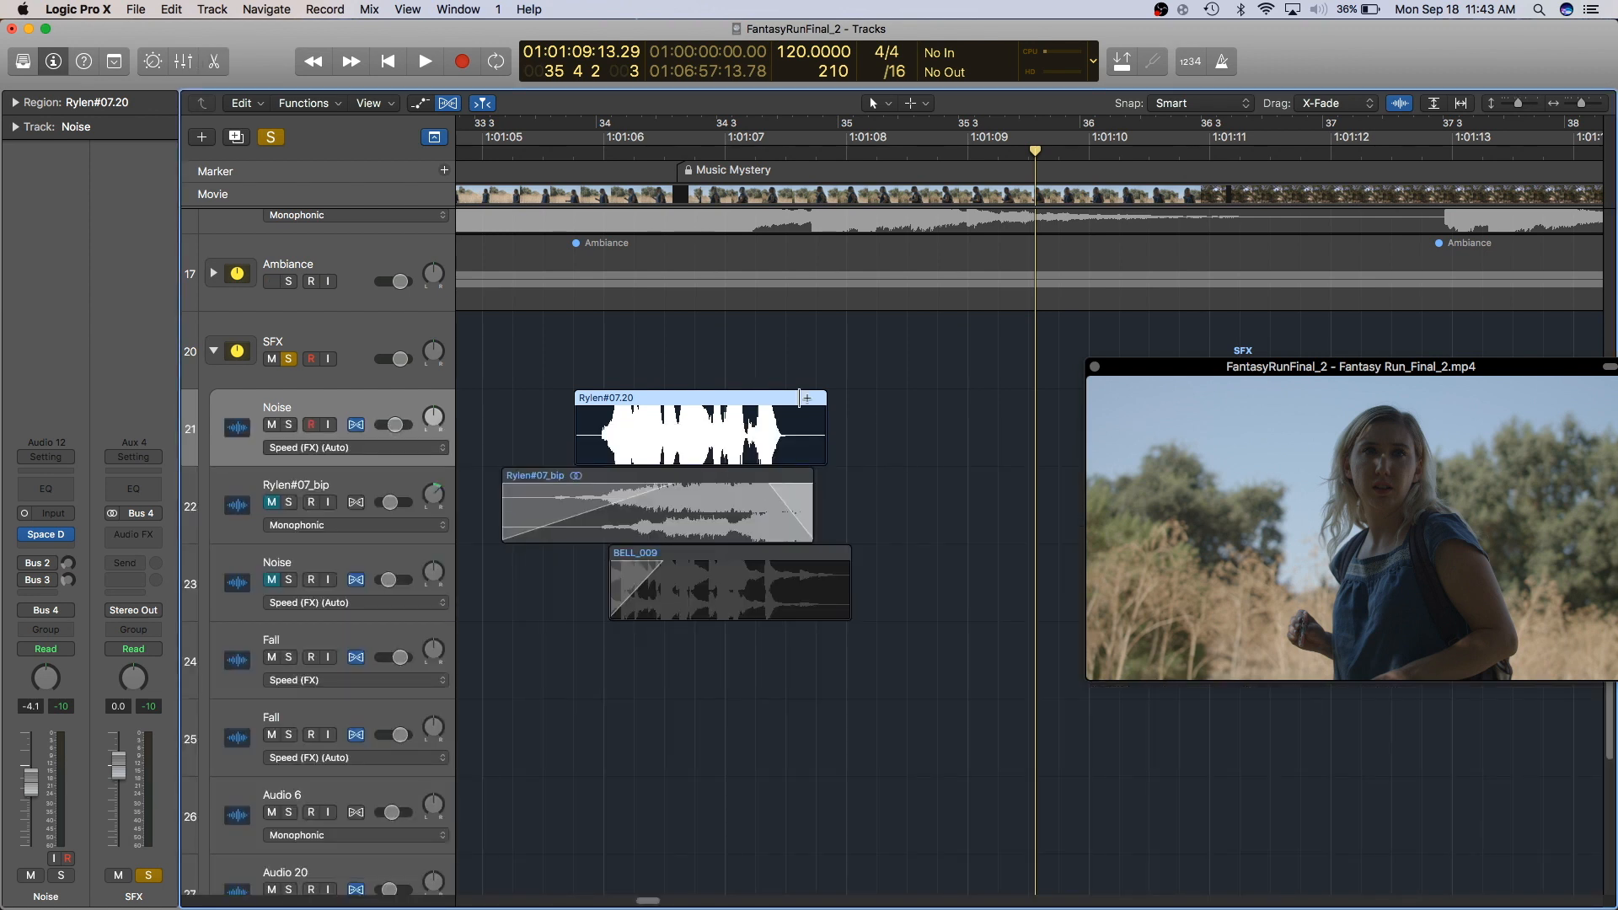
pyautogui.rightClick(659, 403)
pyautogui.click(721, 473)
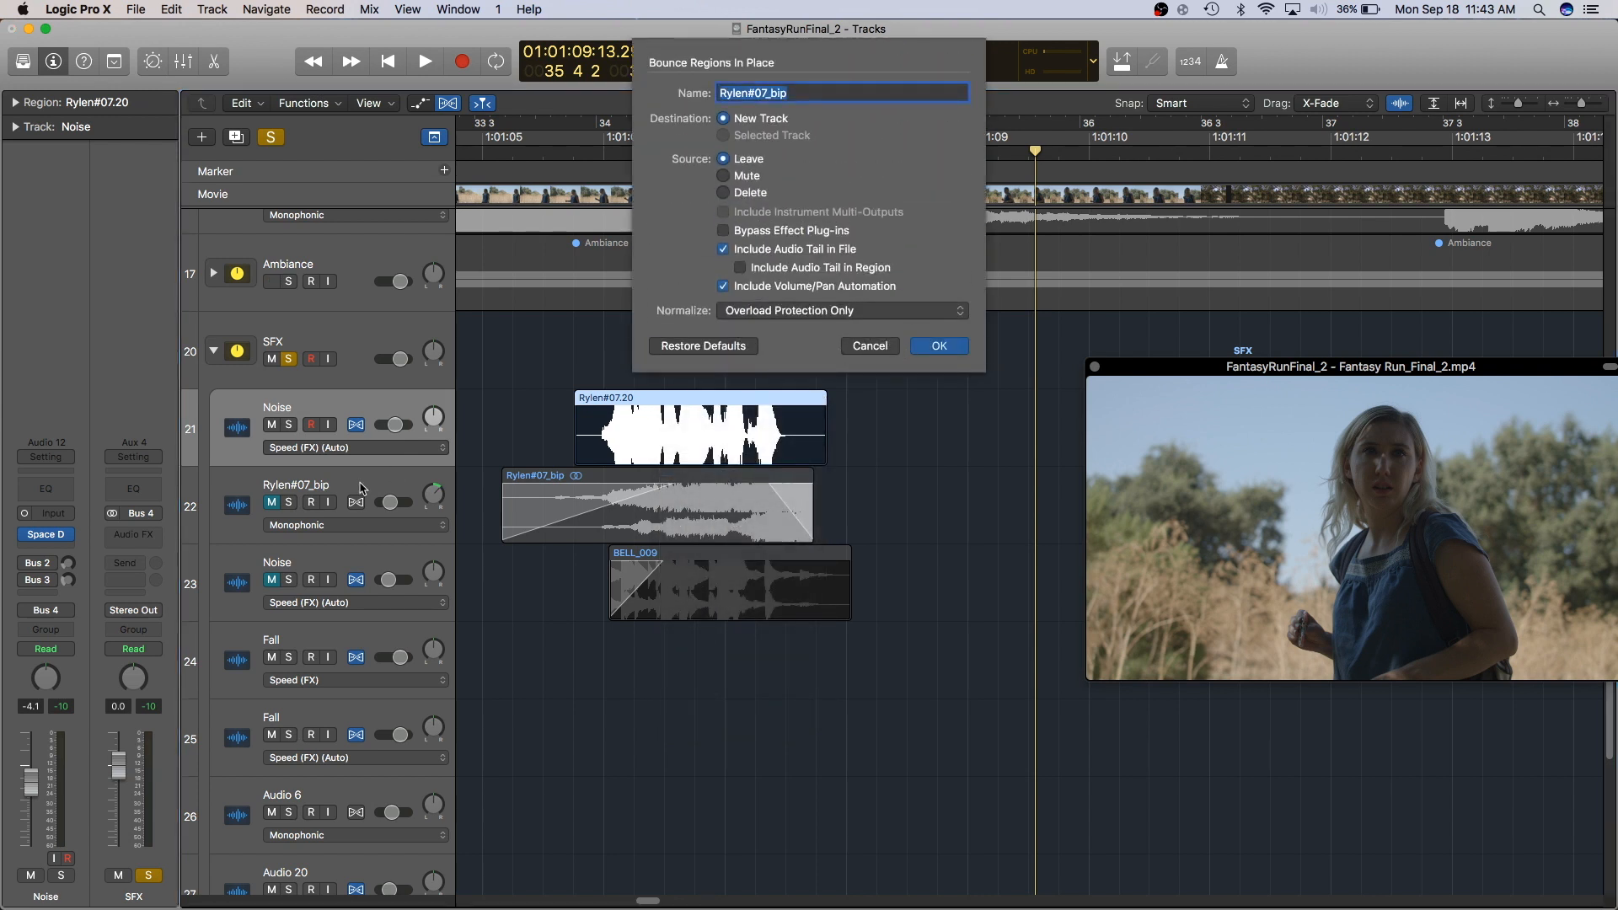
pyautogui.click(965, 347)
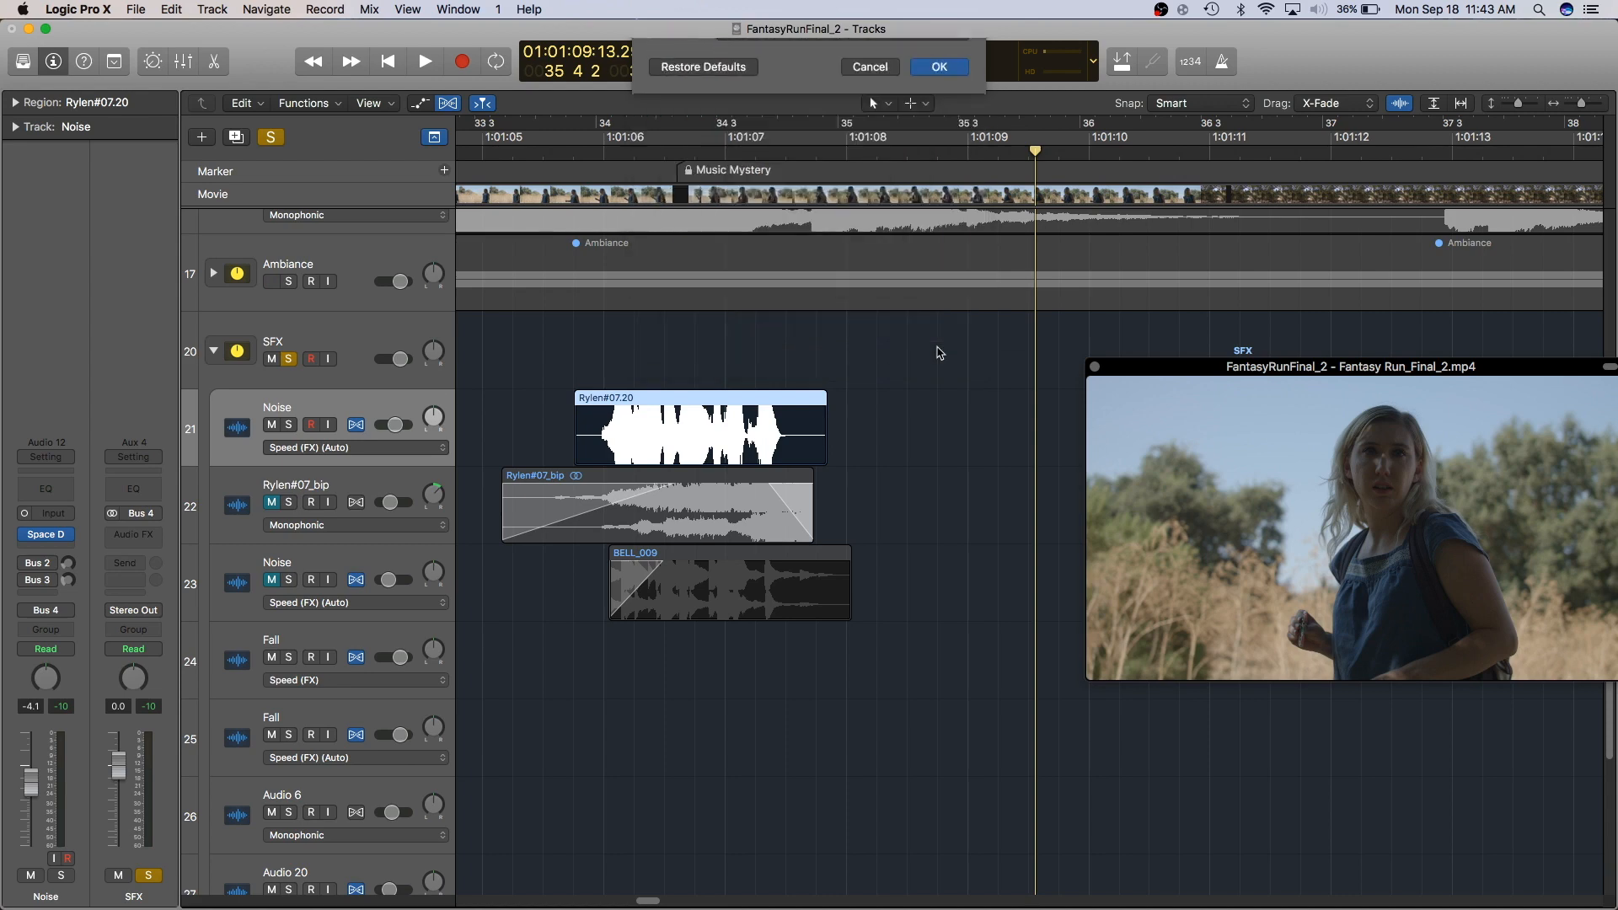
# - Extend the bounced Rylen#07_bip_4 region to about bar 36 and mute the original Noise track
pyautogui.moveTo(828, 536); pyautogui.dragTo(1069, 539)
pyautogui.click(662, 451)
pyautogui.click(665, 482)
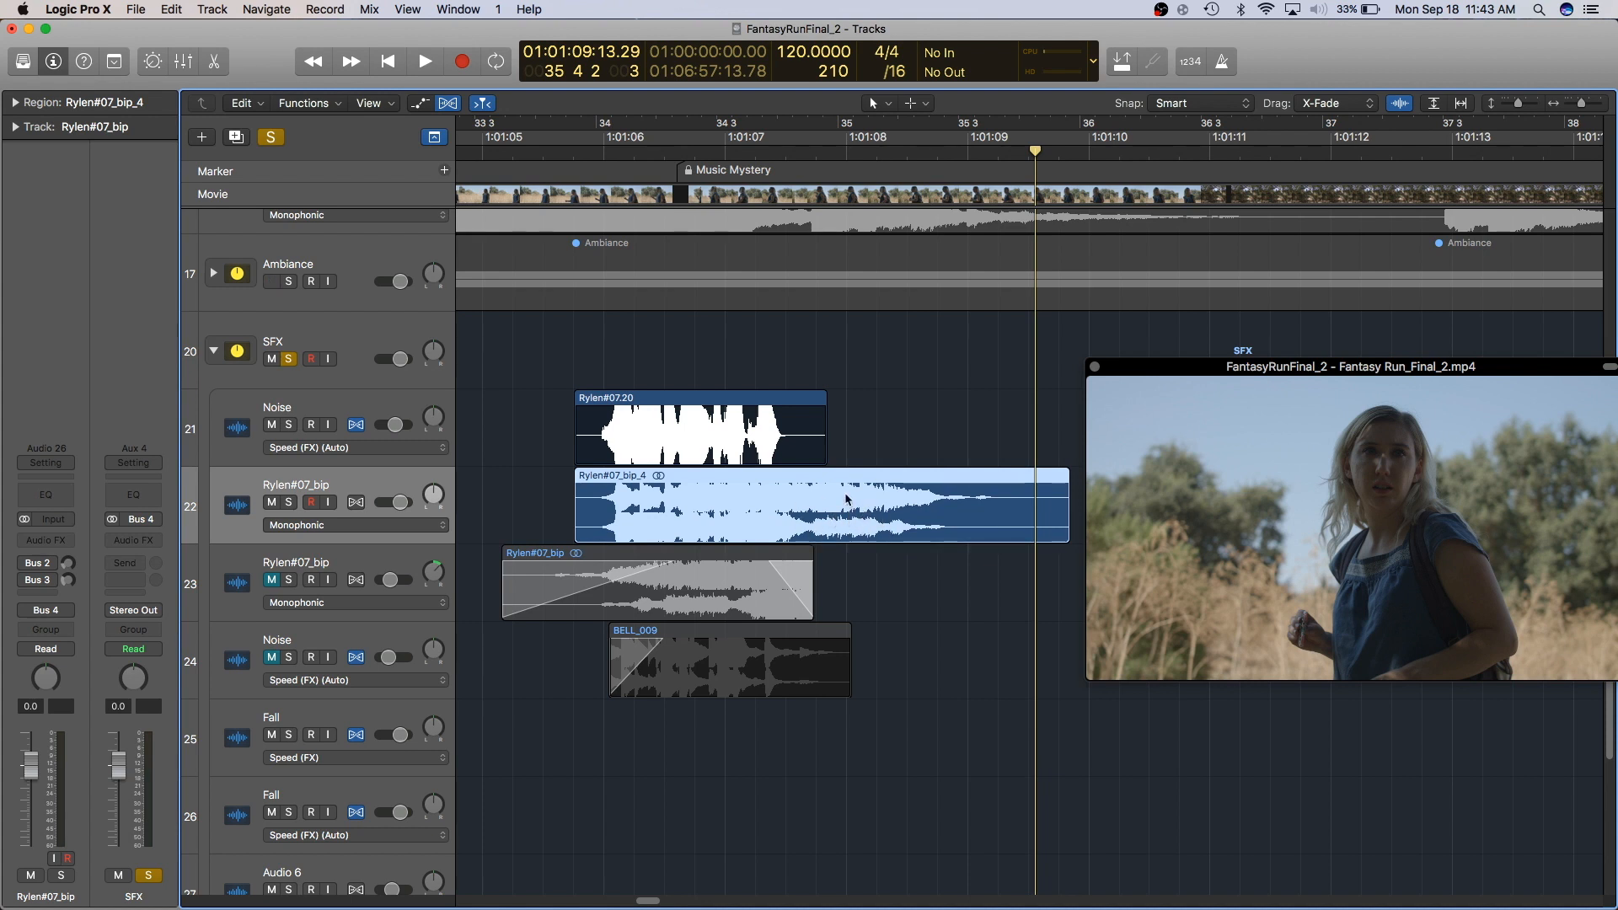
pyautogui.click(271, 425)
# - Reverse the Rylen#07_bip_4 audio in the audio file editor
pyautogui.doubleClick(755, 481)
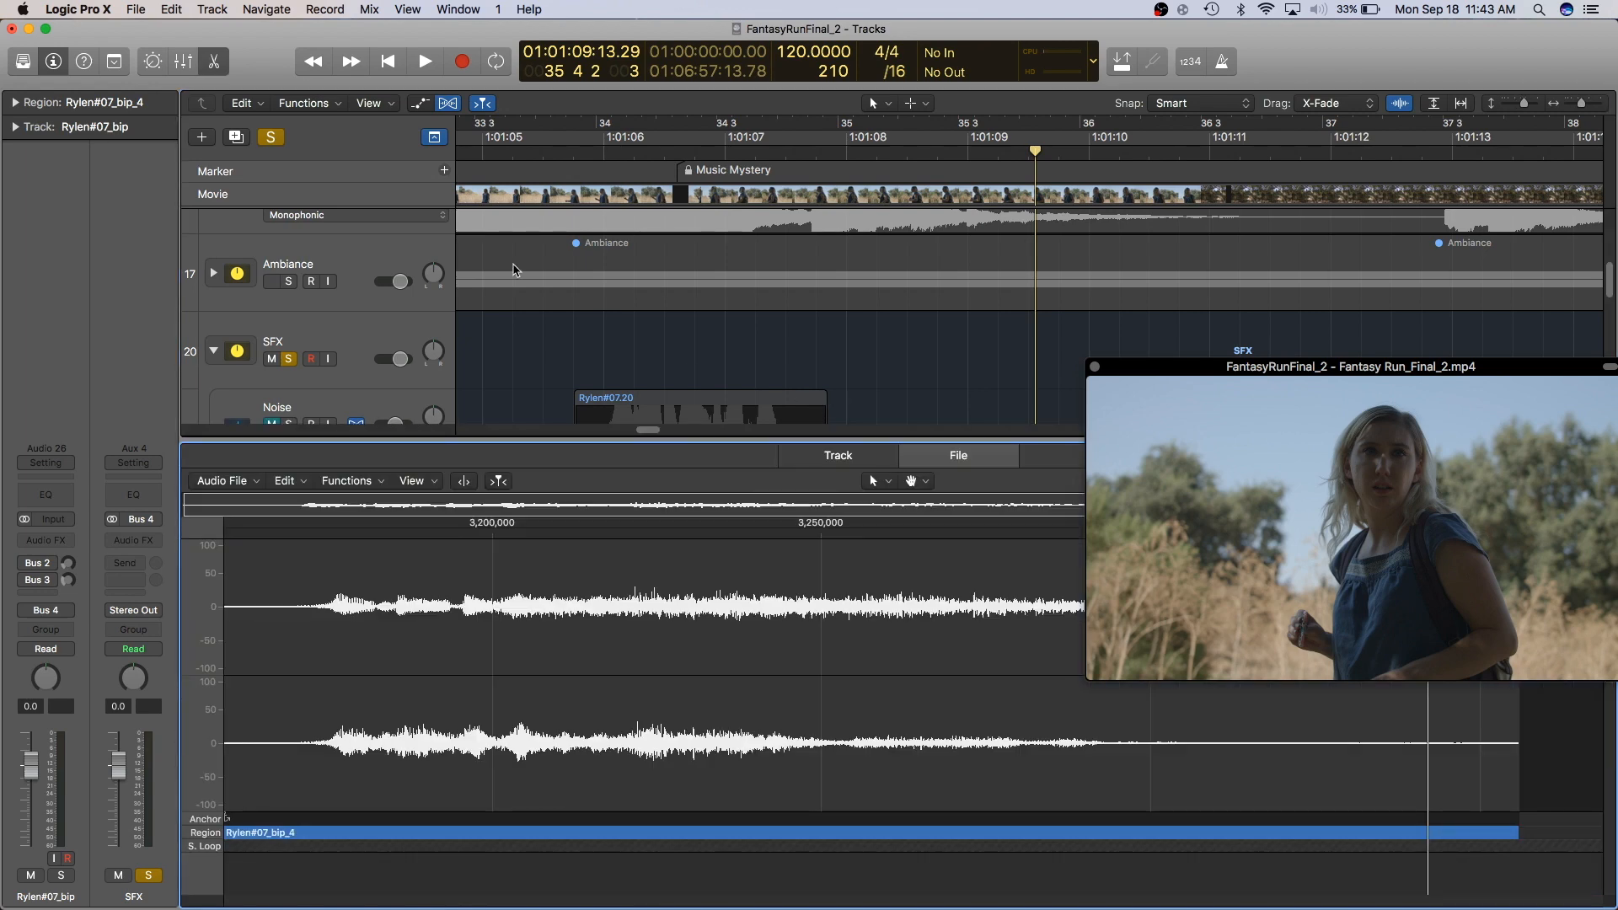
pyautogui.click(947, 459)
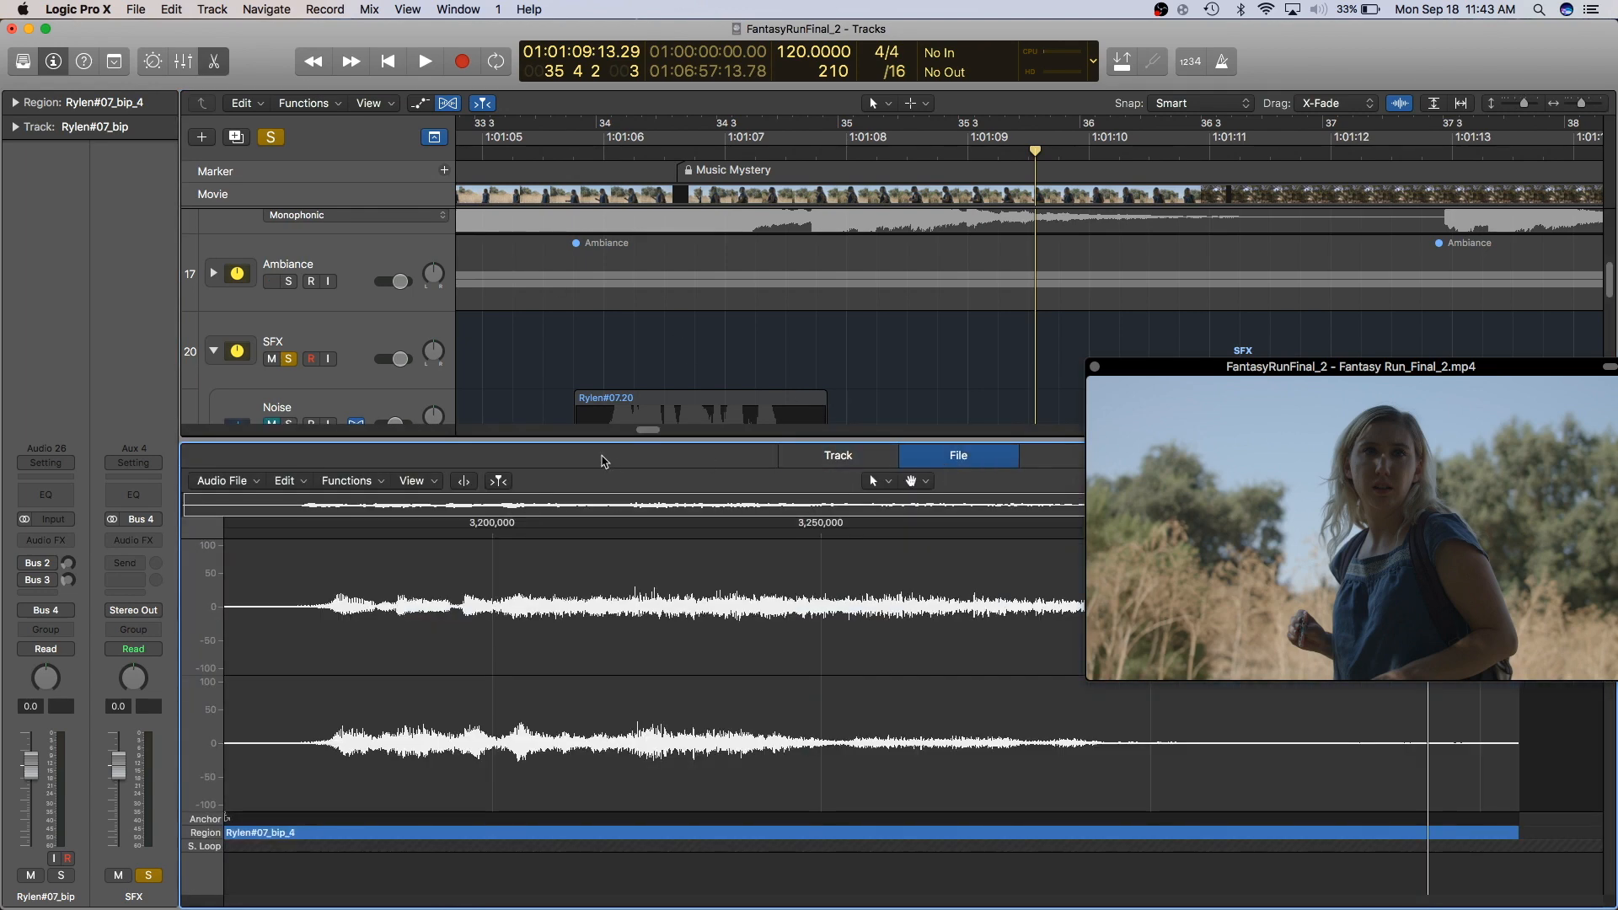
pyautogui.click(377, 488)
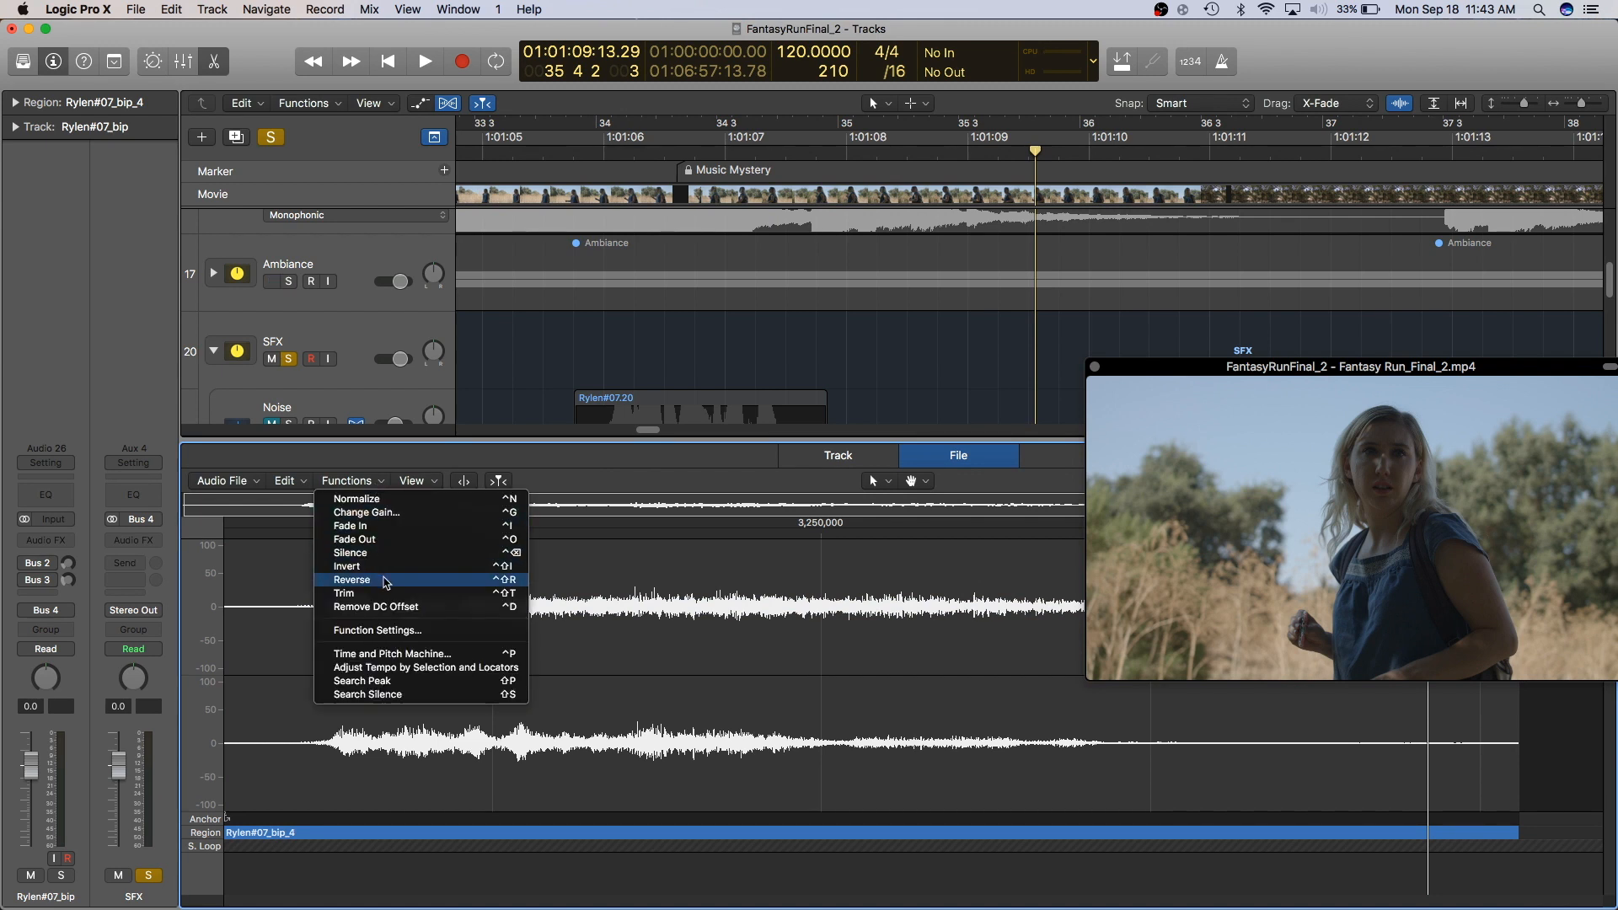
pyautogui.click(385, 579)
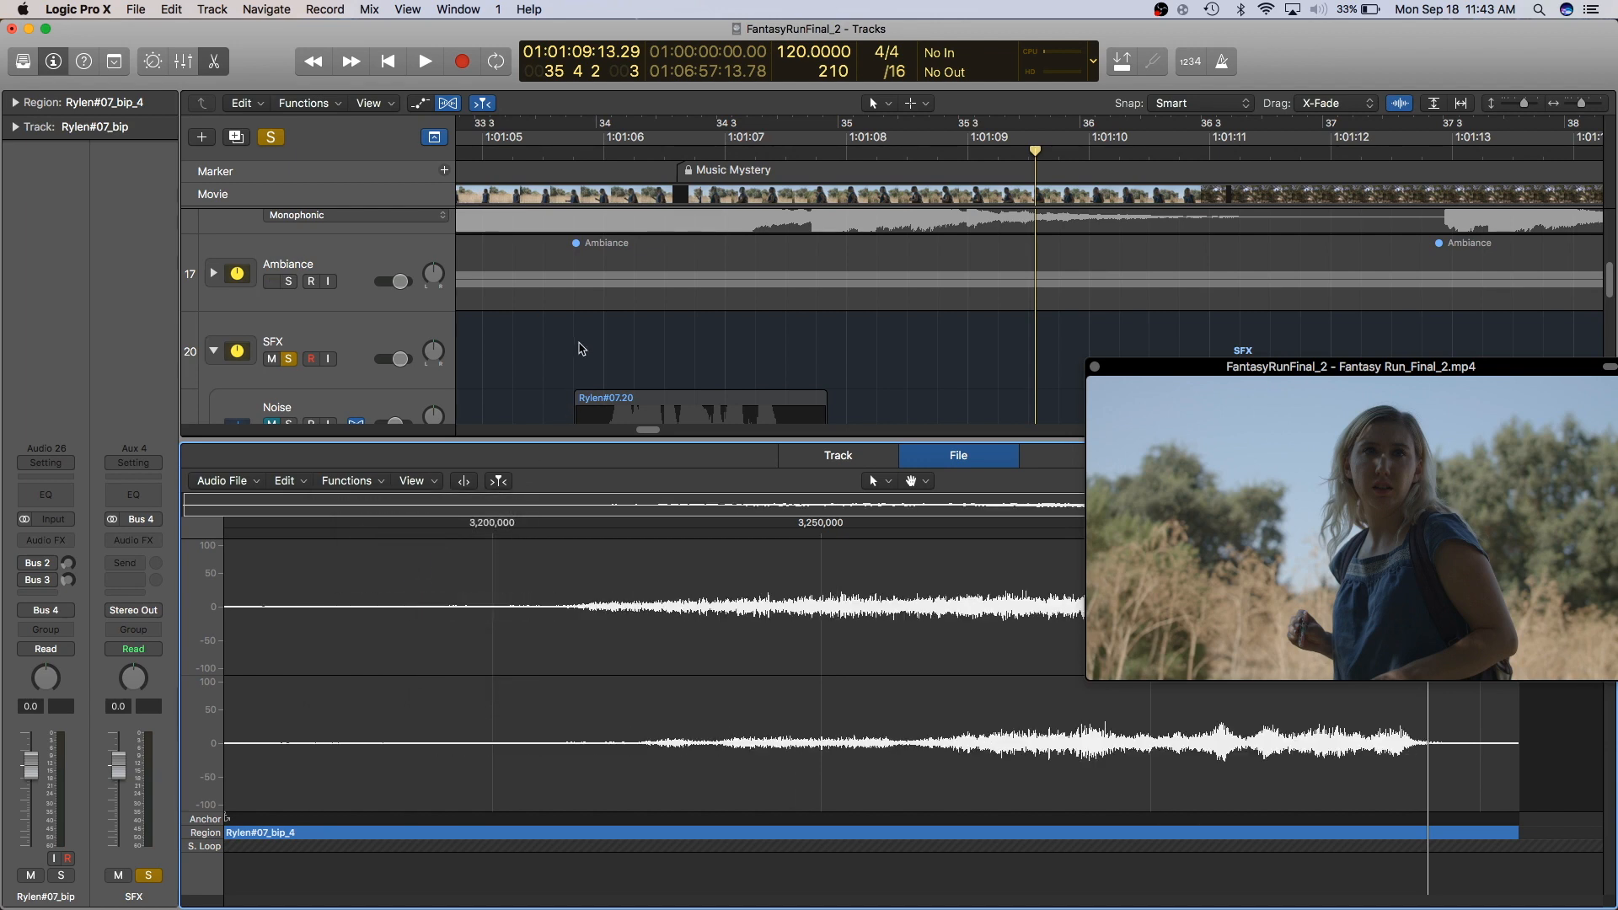
# - Close the editor and play back the reversed region from its start
pyautogui.press('e')
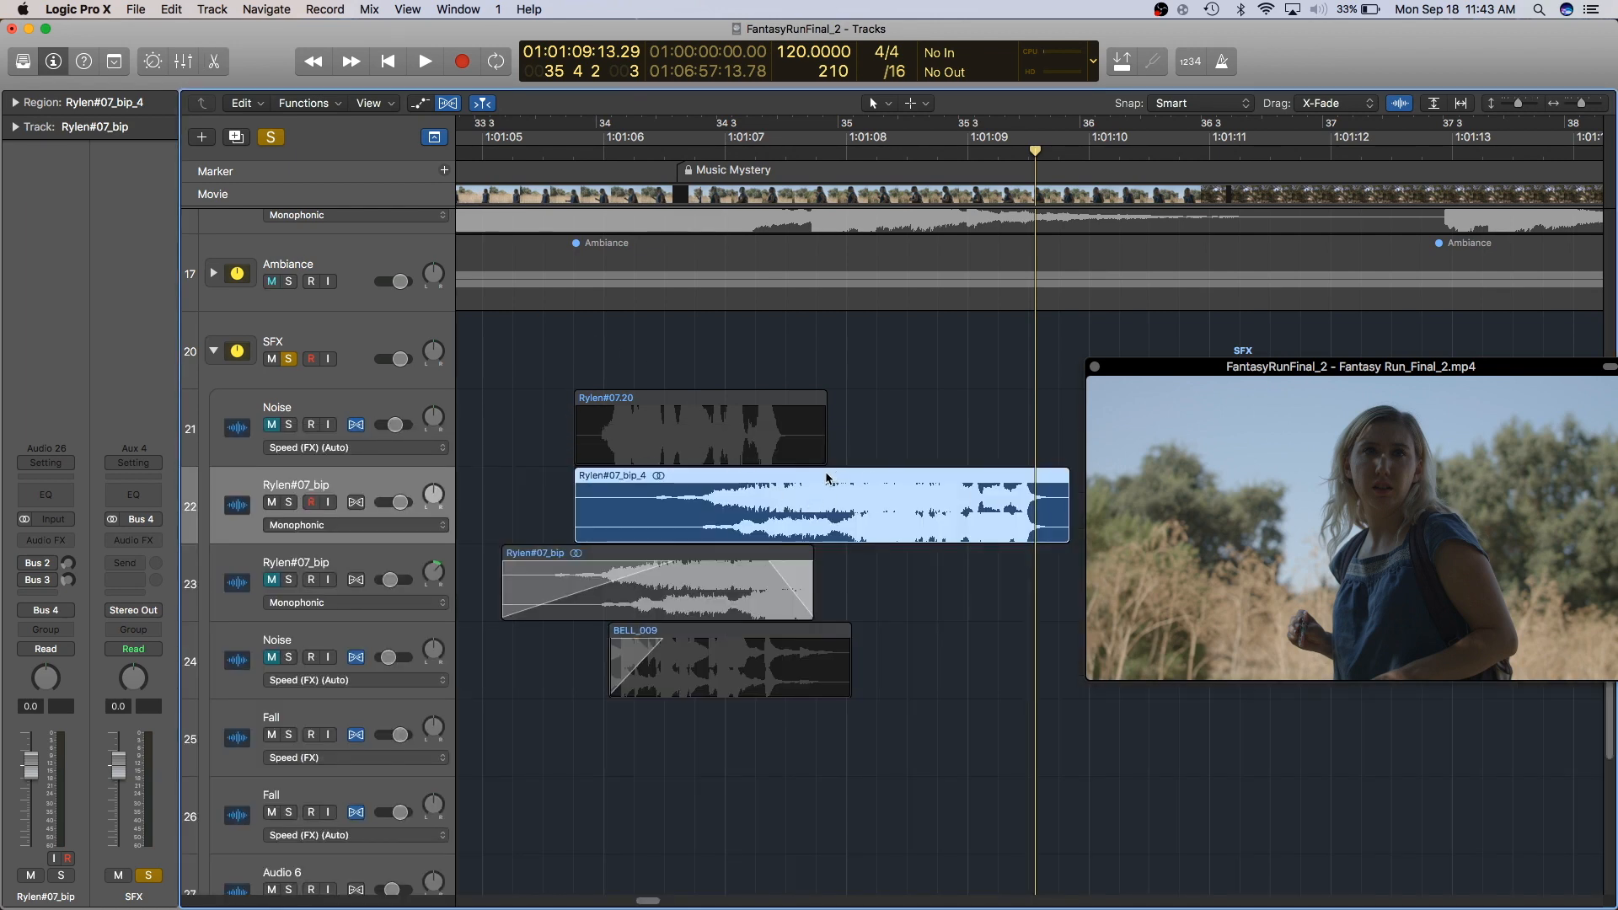
pyautogui.hotkey('shift', 'Return')
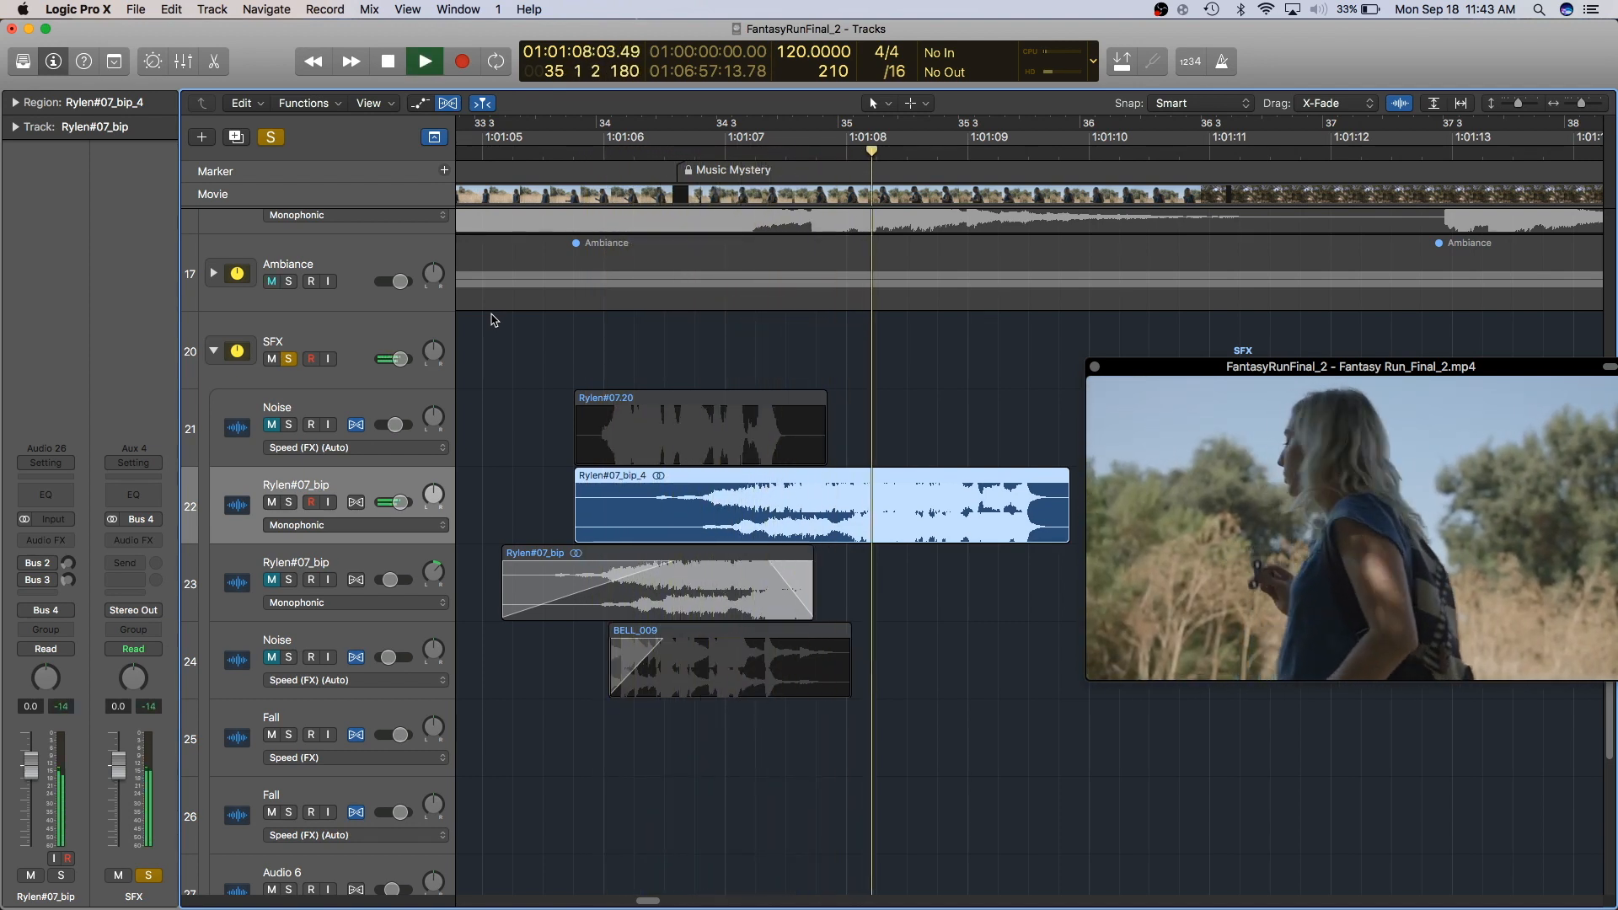
pyautogui.press('space')
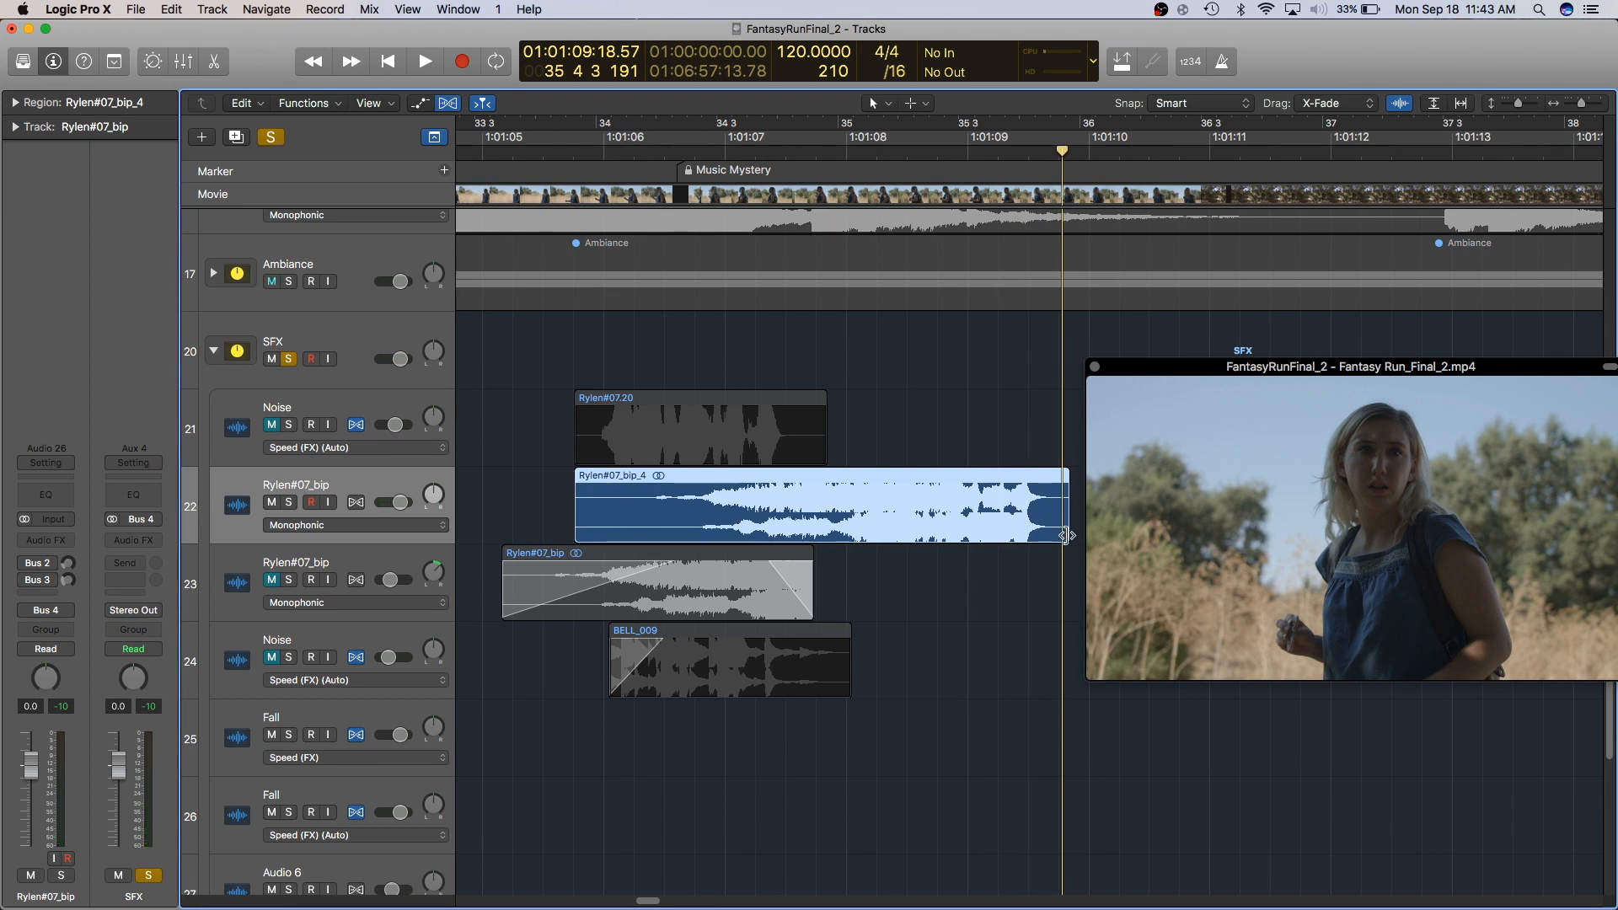
# - Move the reversed region to start near bar 33 3 and shorten its end to just before bar 35
pyautogui.moveTo(846, 478); pyautogui.dragTo(772, 476)
pyautogui.moveTo(976, 535); pyautogui.dragTo(810, 547)
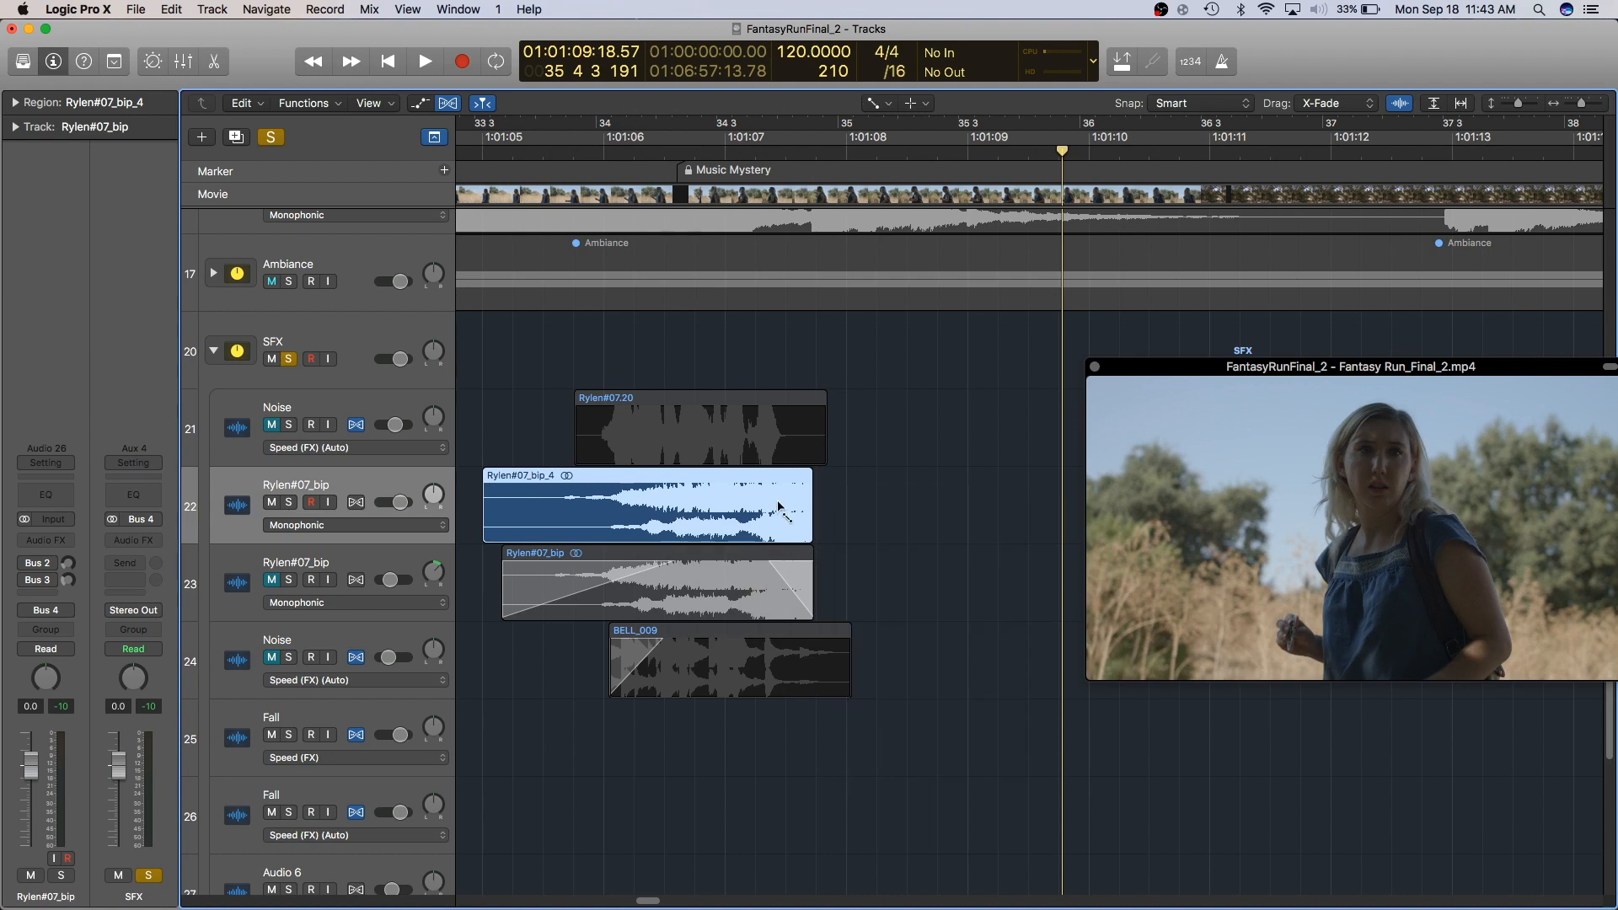
# - Draw a long fade-in across the start of the reversed region with the Fade tool and audition it
pyautogui.press('t')
pyautogui.press('Escape')
pyautogui.press('t')
pyautogui.press('Escape')
pyautogui.moveTo(466, 492); pyautogui.dragTo(671, 506)
pyautogui.press('t')
pyautogui.press('t')
pyautogui.press('space')
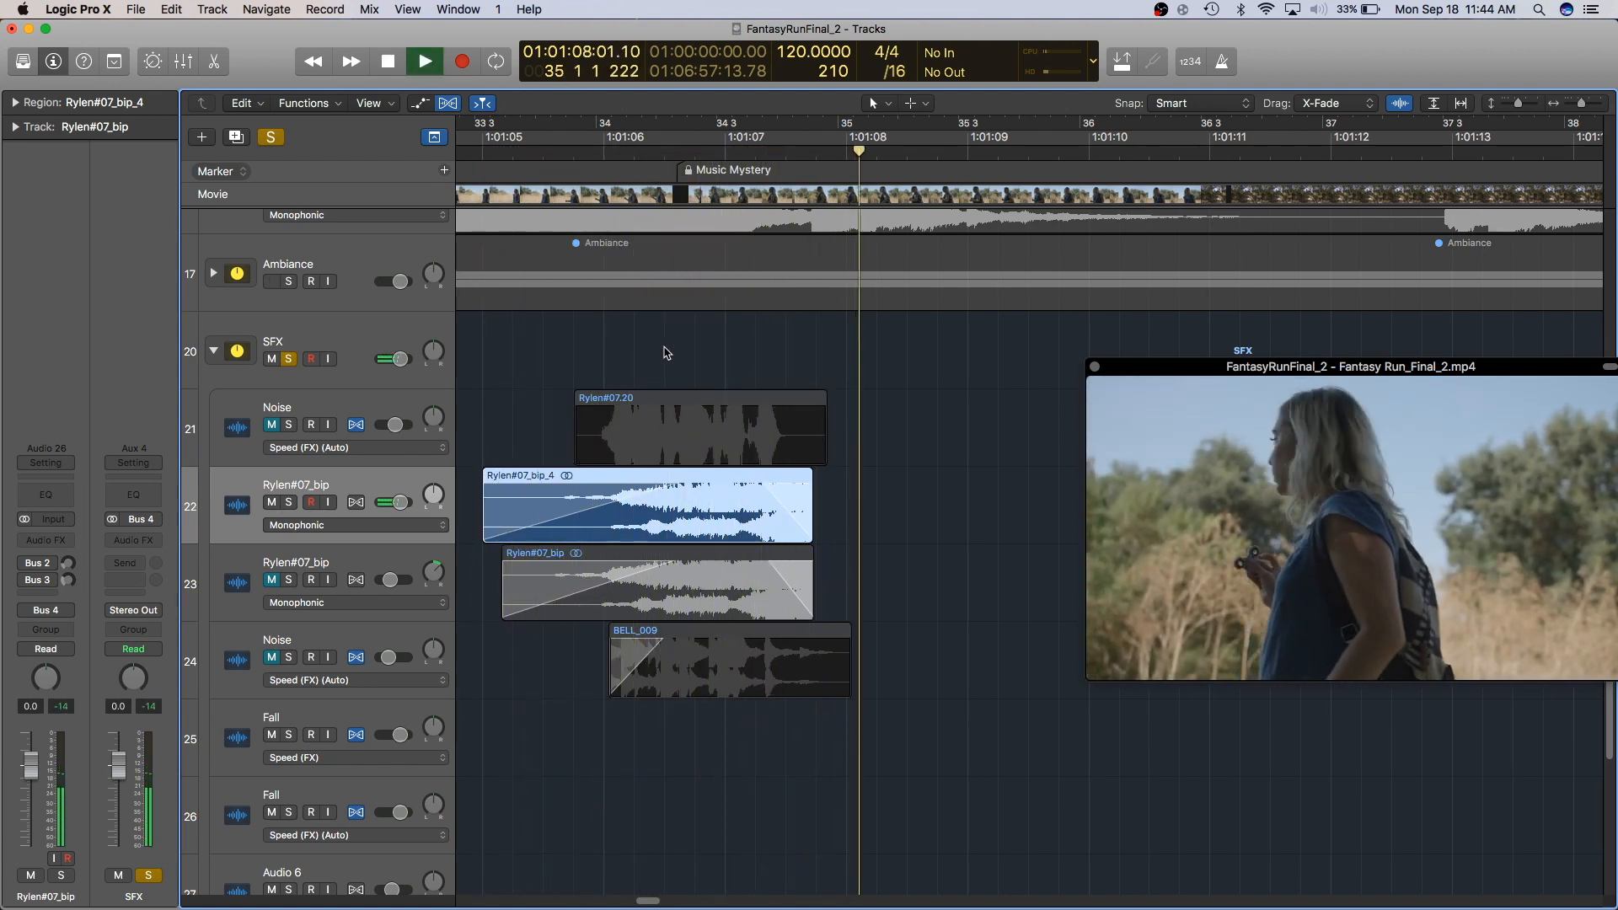
pyautogui.press('space')
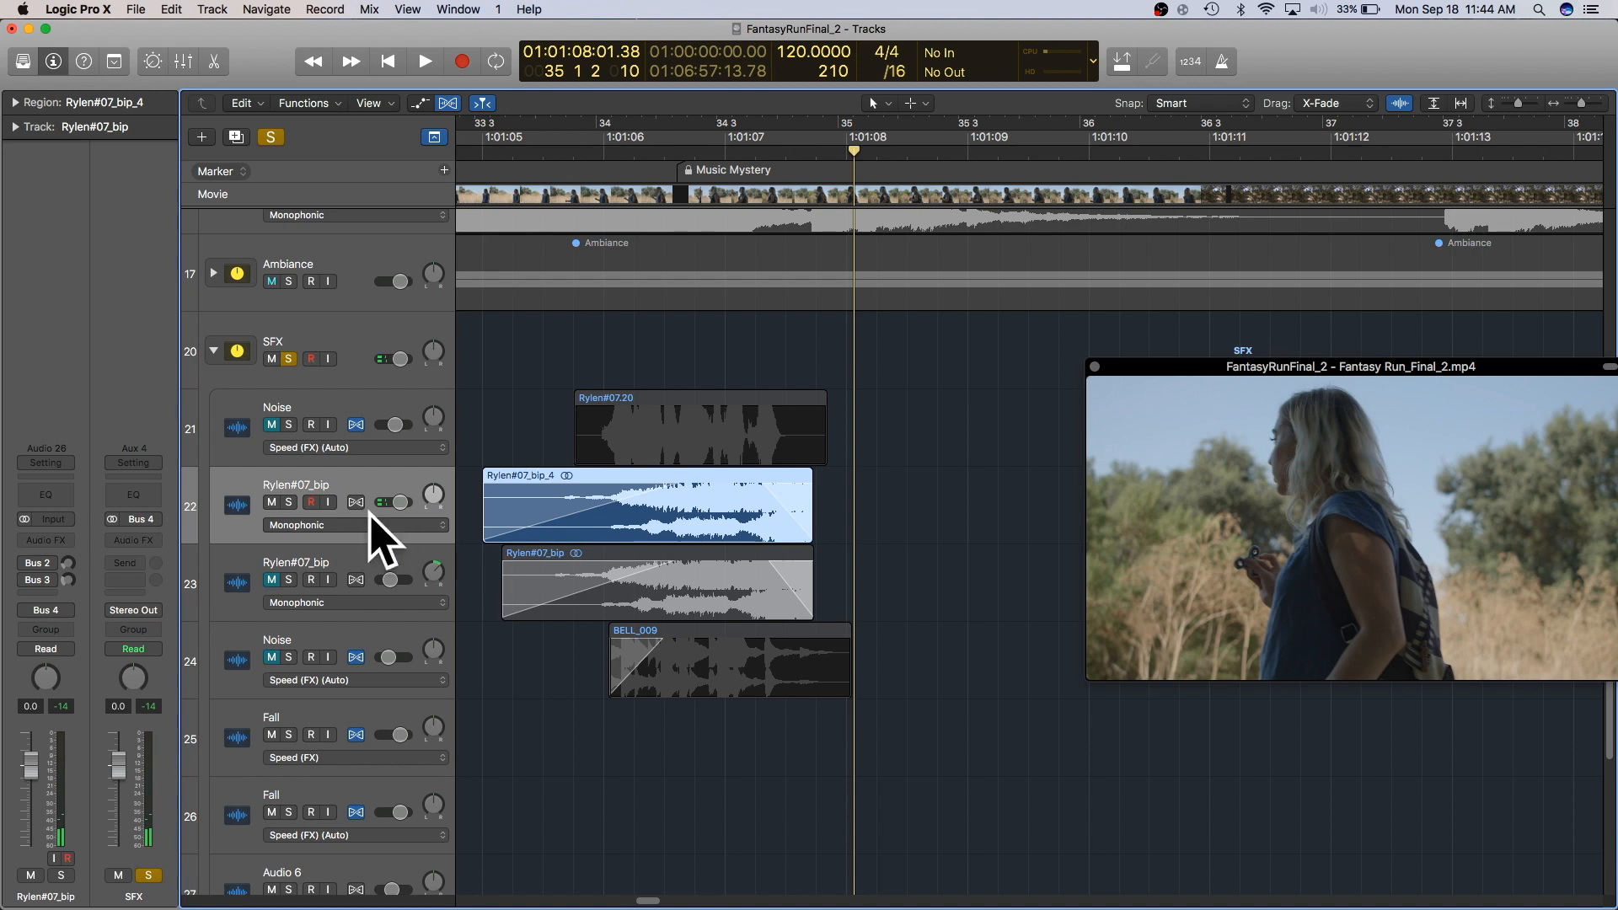
# - Mute the reversed track and unmute and select the original Rylen#07_bip track
pyautogui.click(272, 503)
pyautogui.click(272, 580)
pyautogui.click(359, 566)
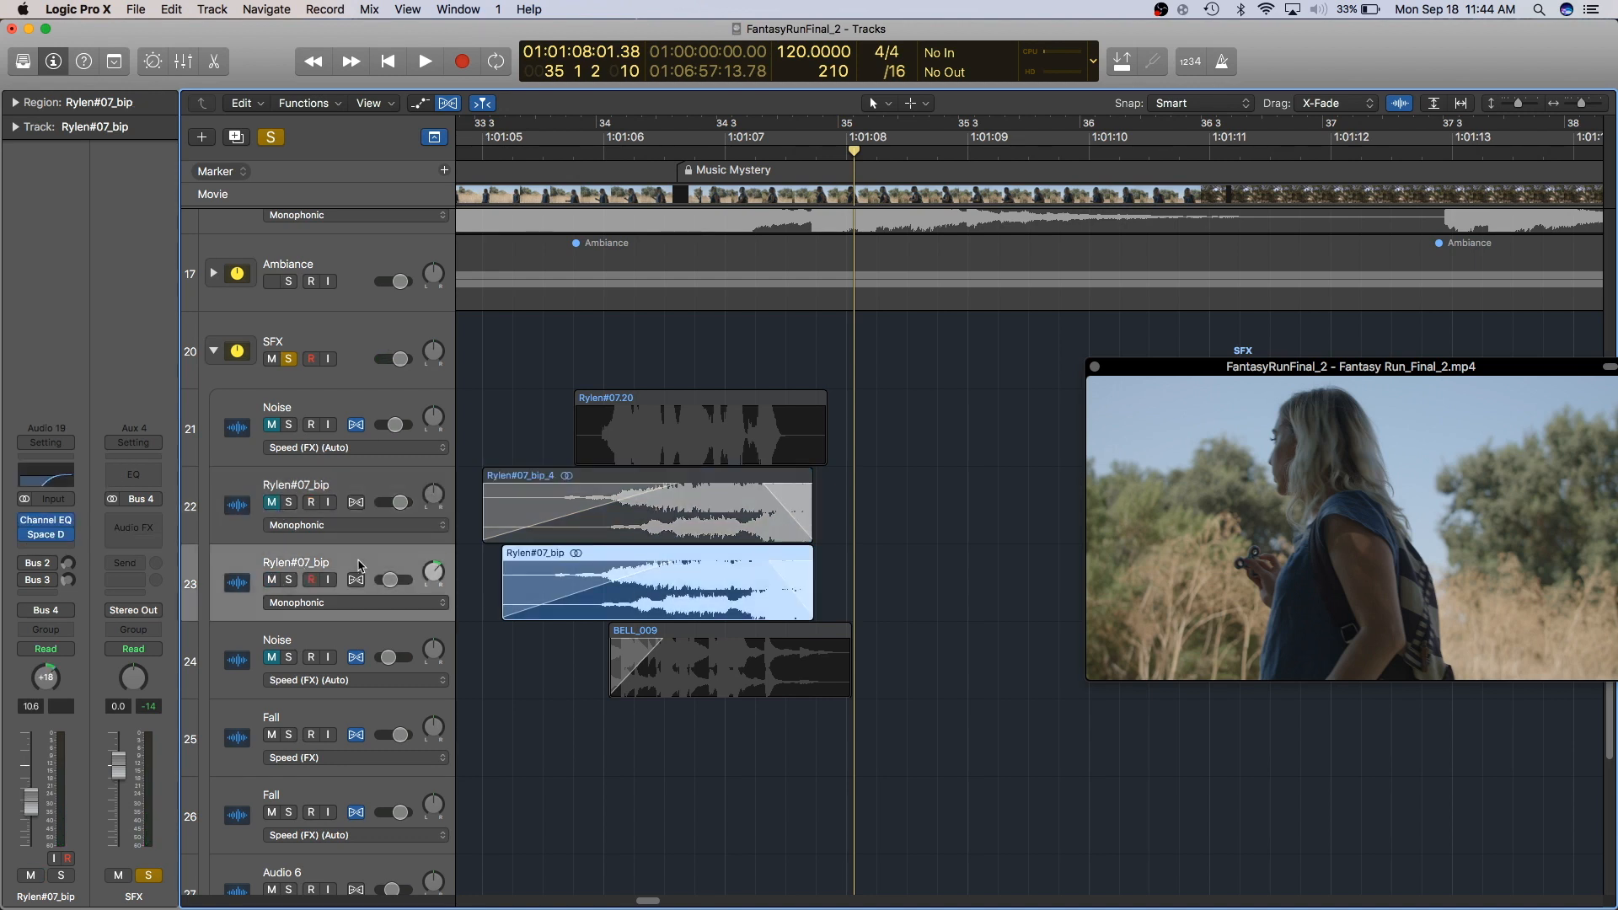
# - Open the Channel EQ on the original Rylen#07_bip track to inspect its settings
pyautogui.click(45, 520)
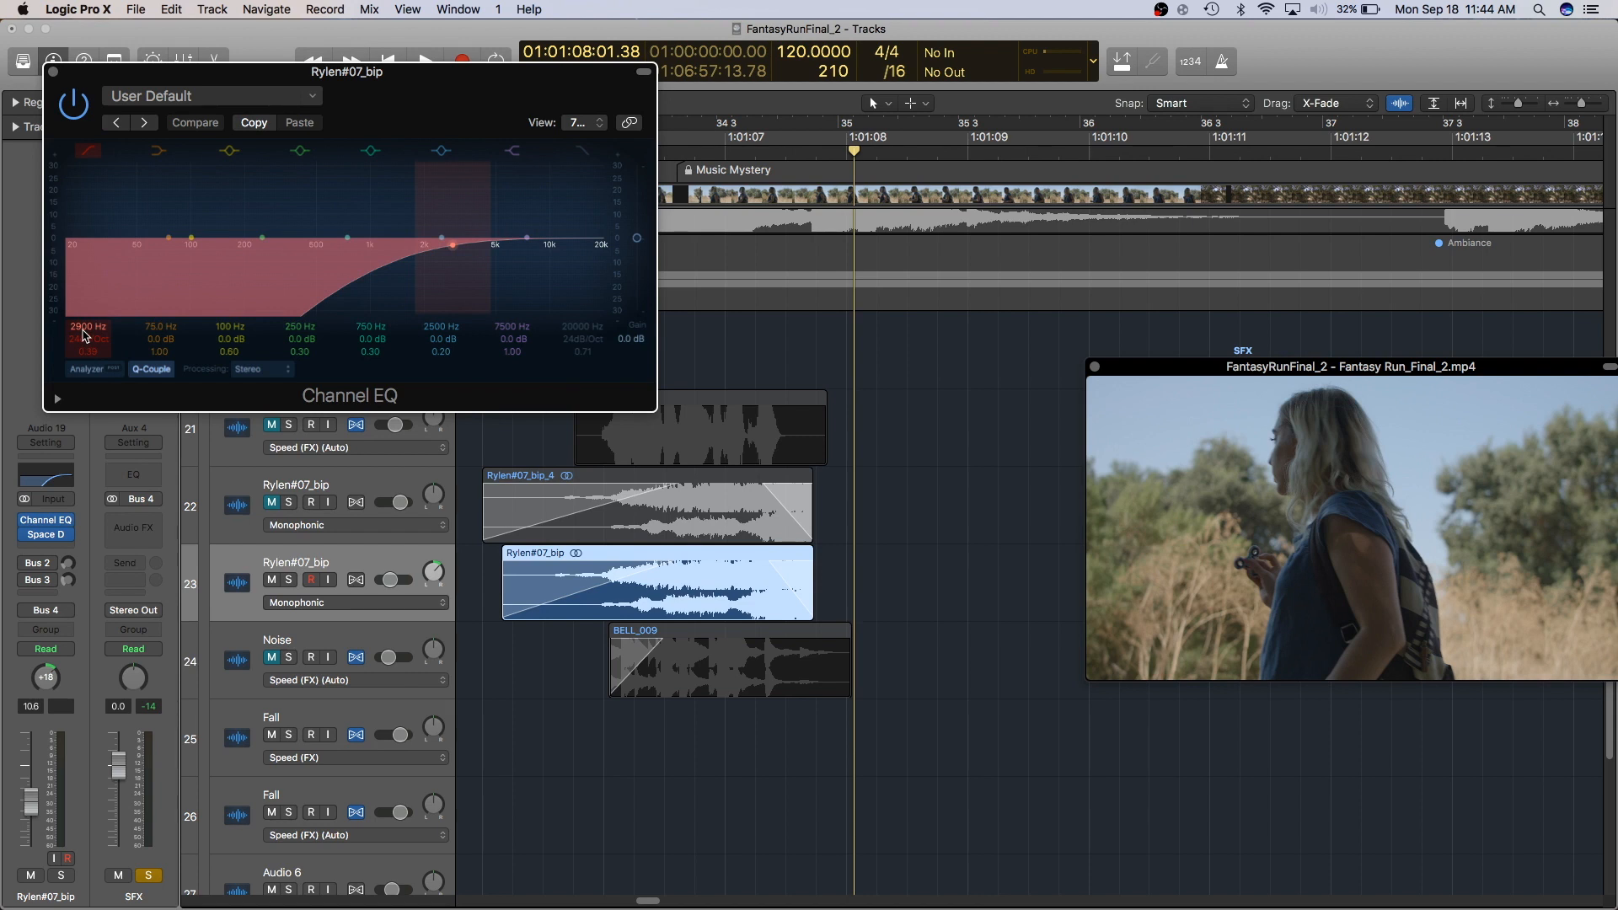
pyautogui.moveTo(280, 75); pyautogui.dragTo(388, 174)
pyautogui.click(24, 535)
pyautogui.moveTo(573, 173); pyautogui.dragTo(385, 265)
pyautogui.click(510, 150)
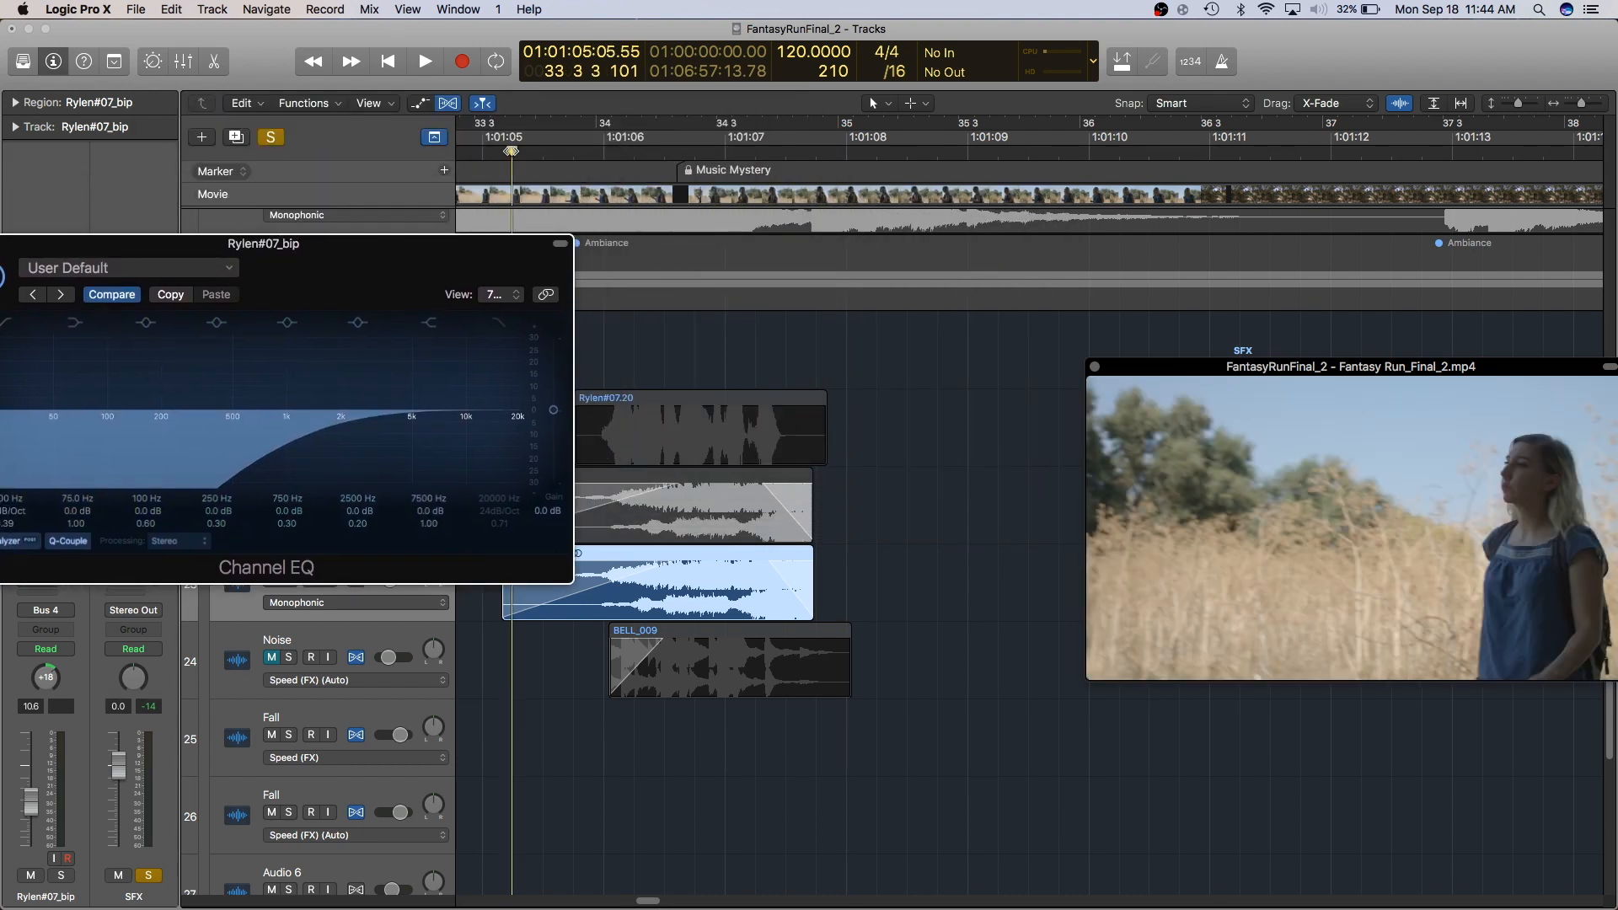
# - Audition the original bip track with its Channel EQ window open, then close the Channel EQ
pyautogui.press('space')
pyautogui.moveTo(338, 205); pyautogui.dragTo(437, 150)
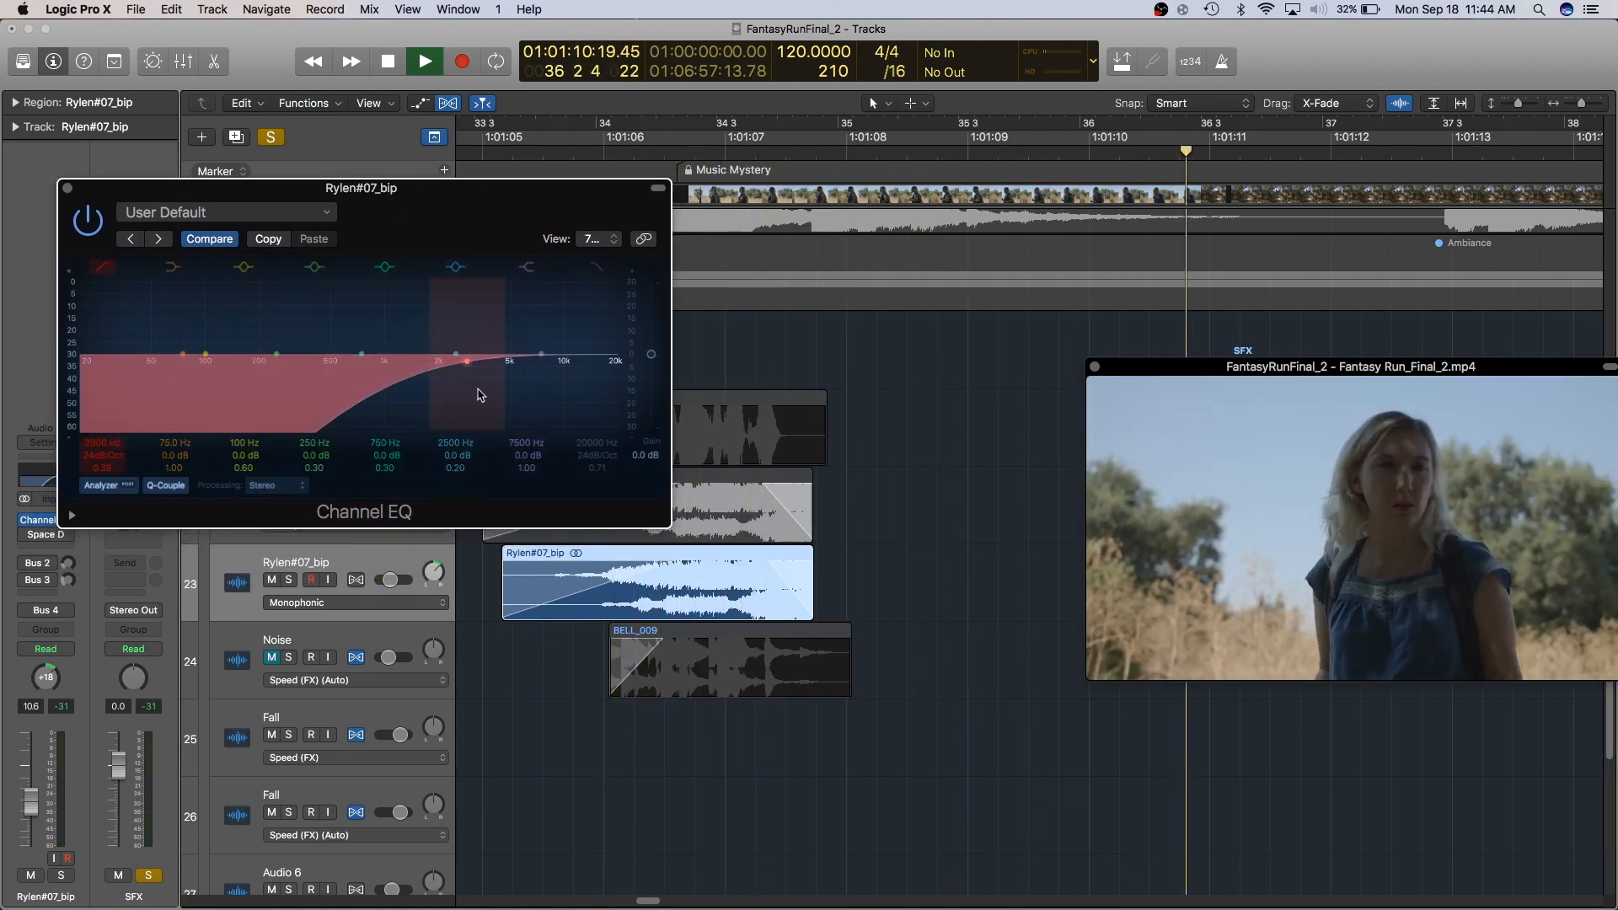
pyautogui.moveTo(287, 193); pyautogui.dragTo(520, 239)
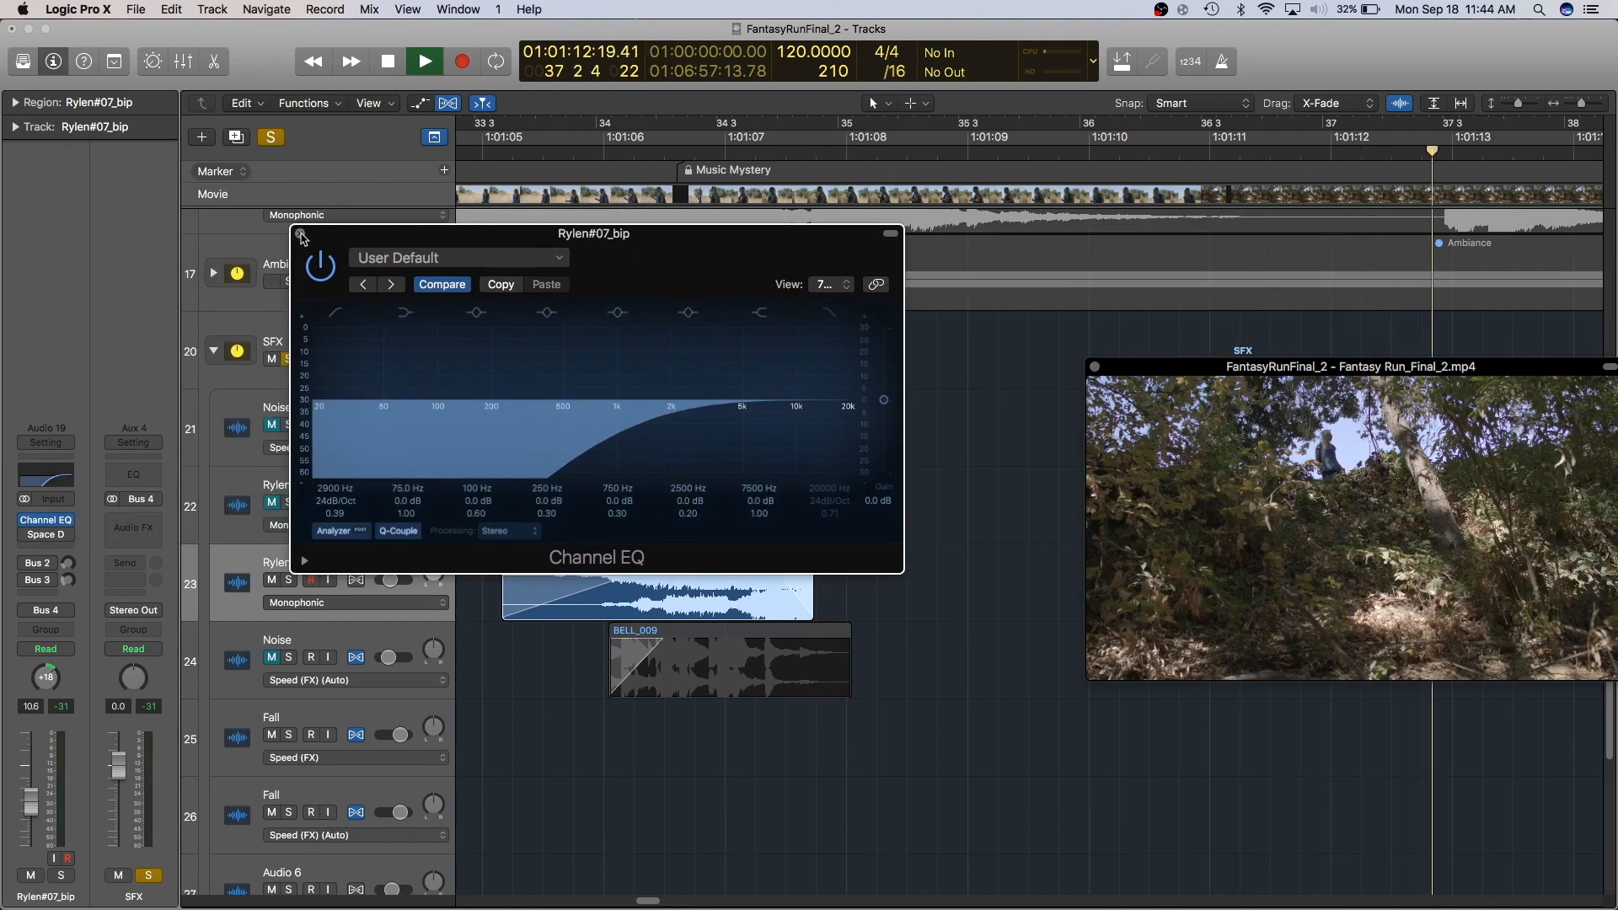
pyautogui.click(300, 234)
pyautogui.press('space')
# - Zoom out, place the playhead just before the layered SFX regions near bar 33 3, and play them back
pyautogui.click(870, 500)
pyautogui.press('super+Left')
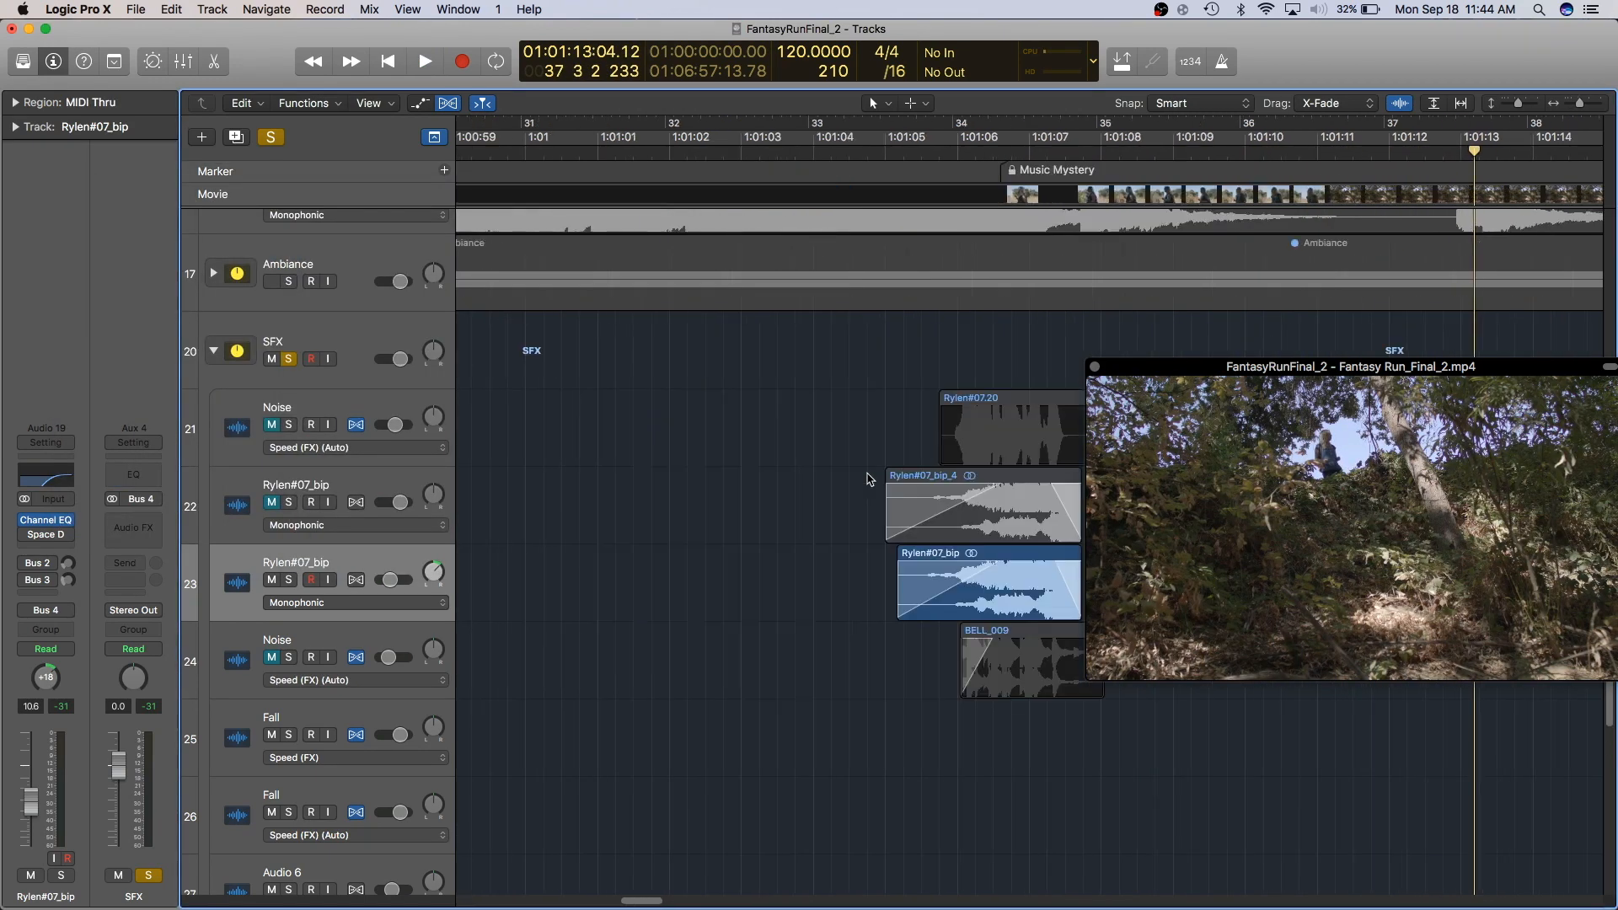
pyautogui.hscroll(4, 923, 408)
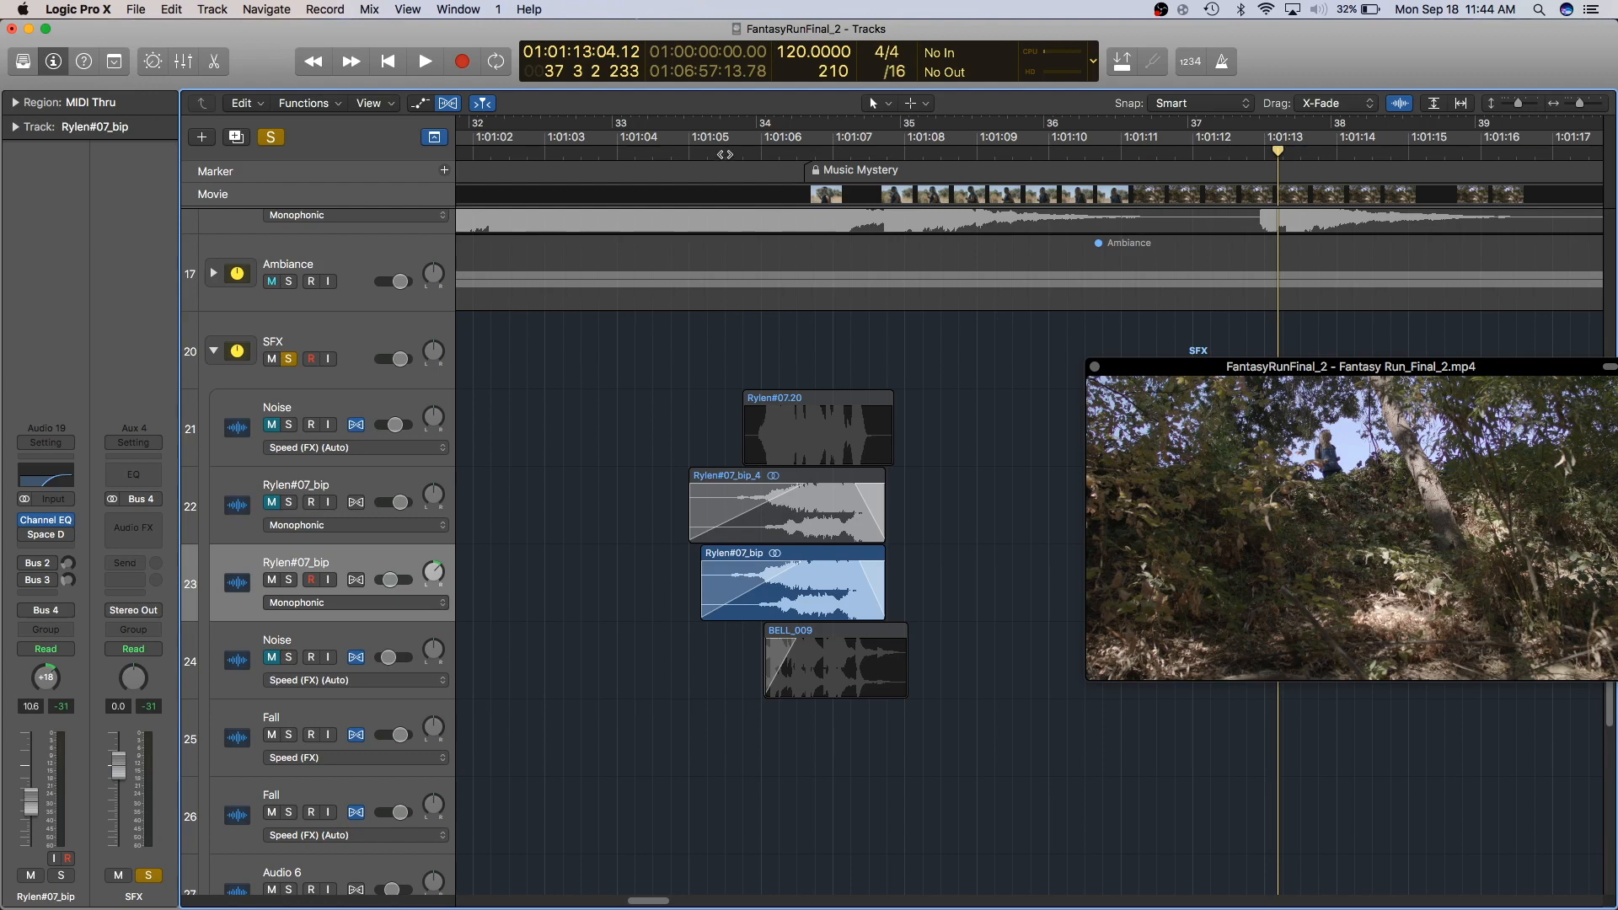
pyautogui.click(725, 150)
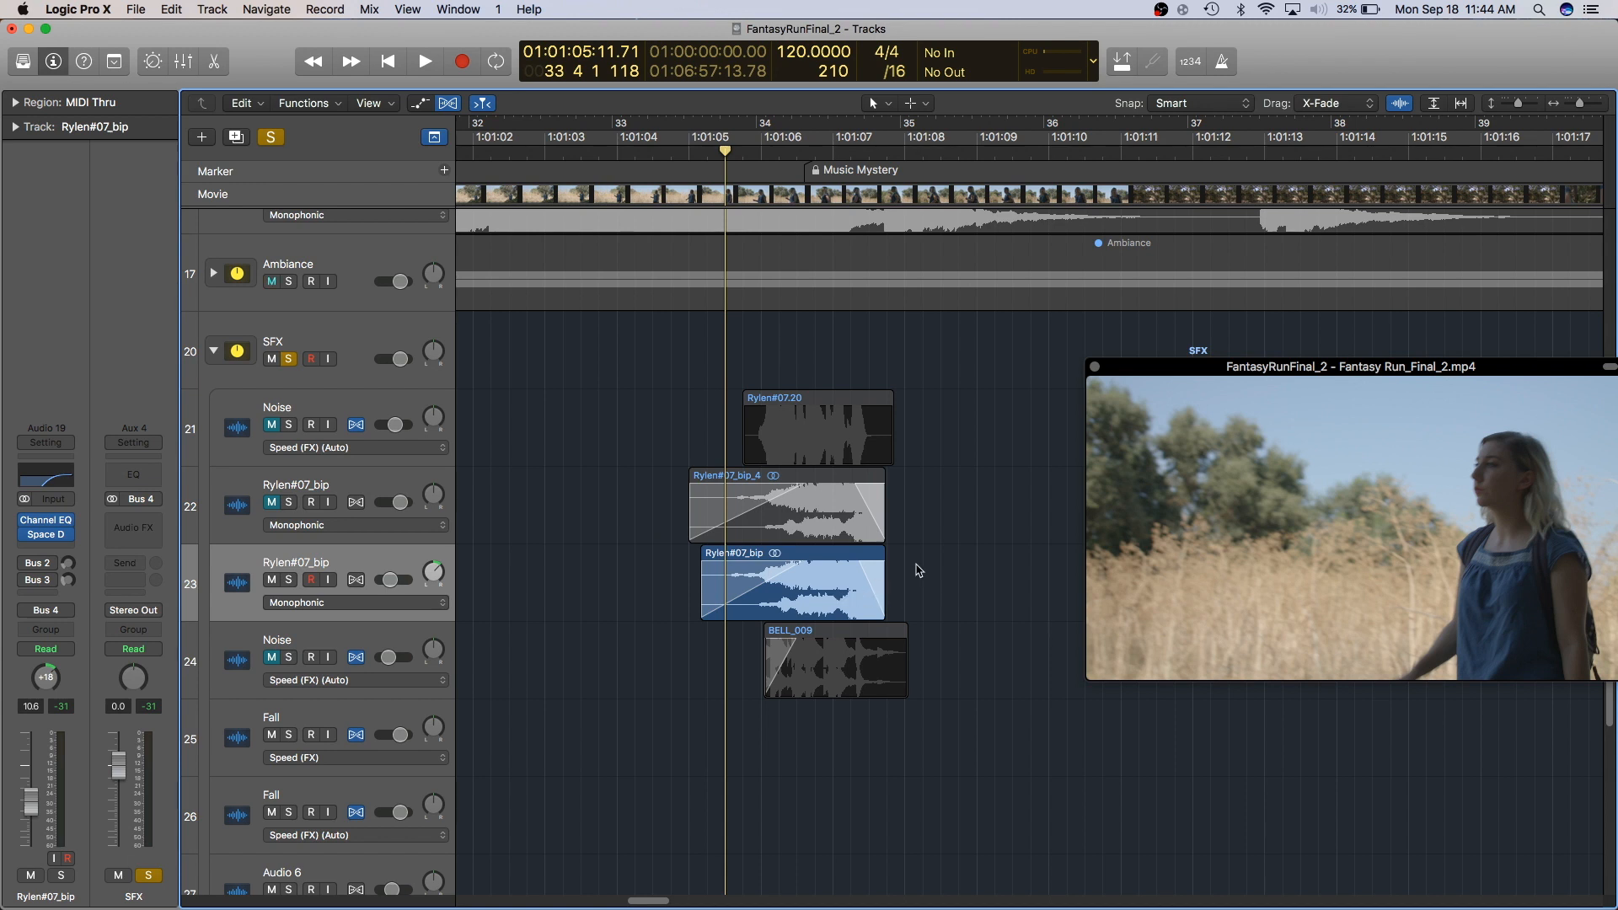
pyautogui.press('space')
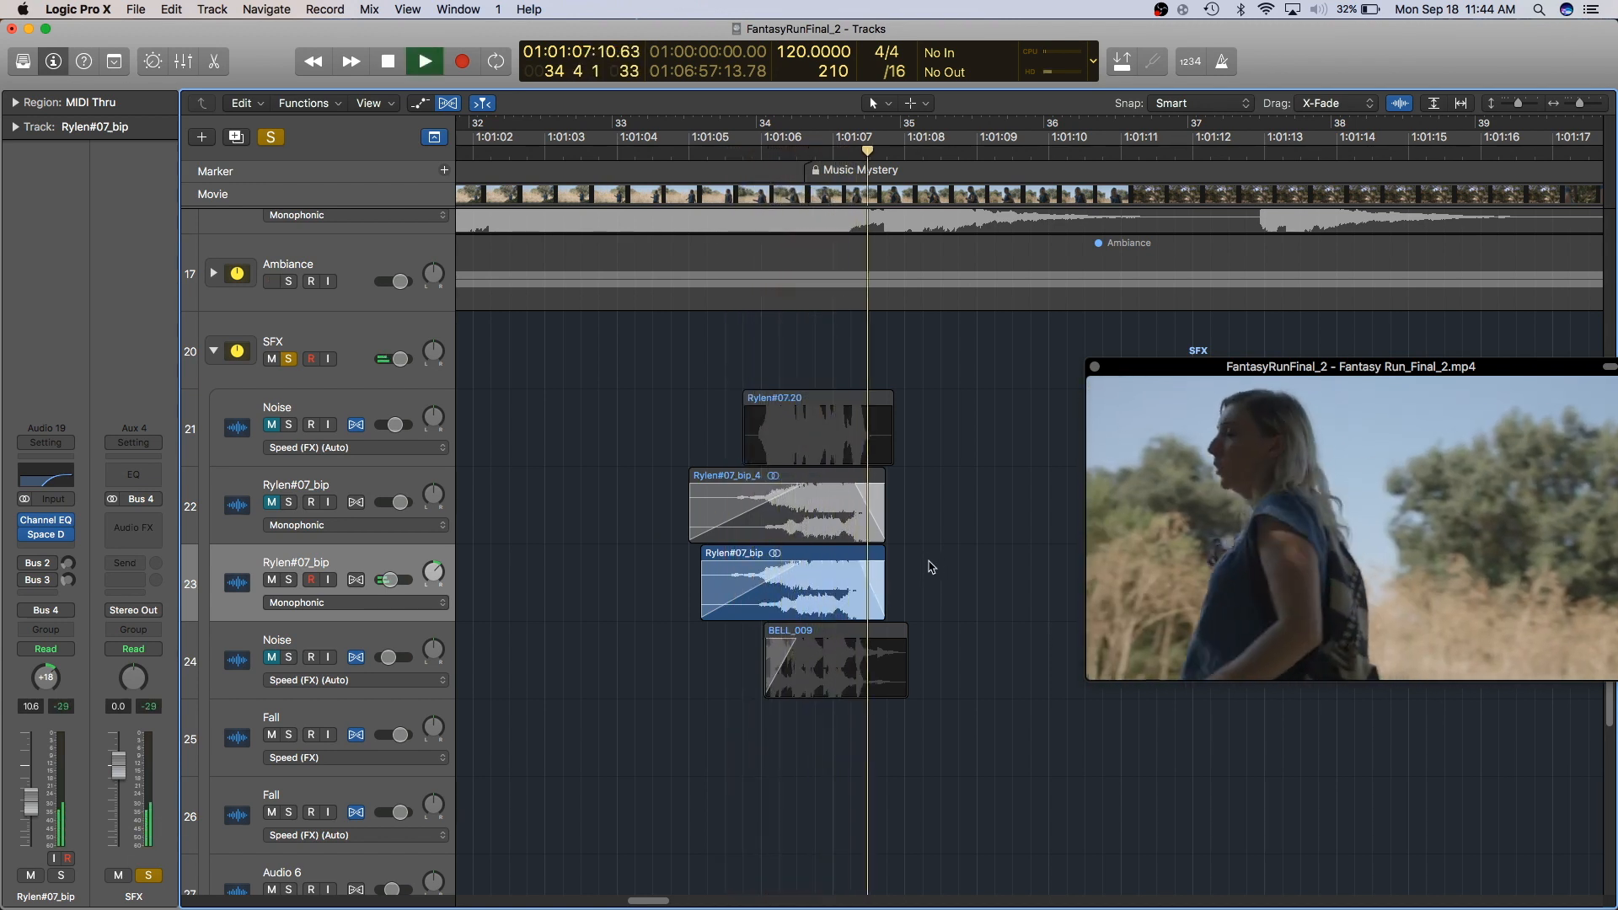
pyautogui.press('space')
# - Open the Space Designer reverb on the original Rylen#07_bip track to inspect it, then close it
pyautogui.click(48, 540)
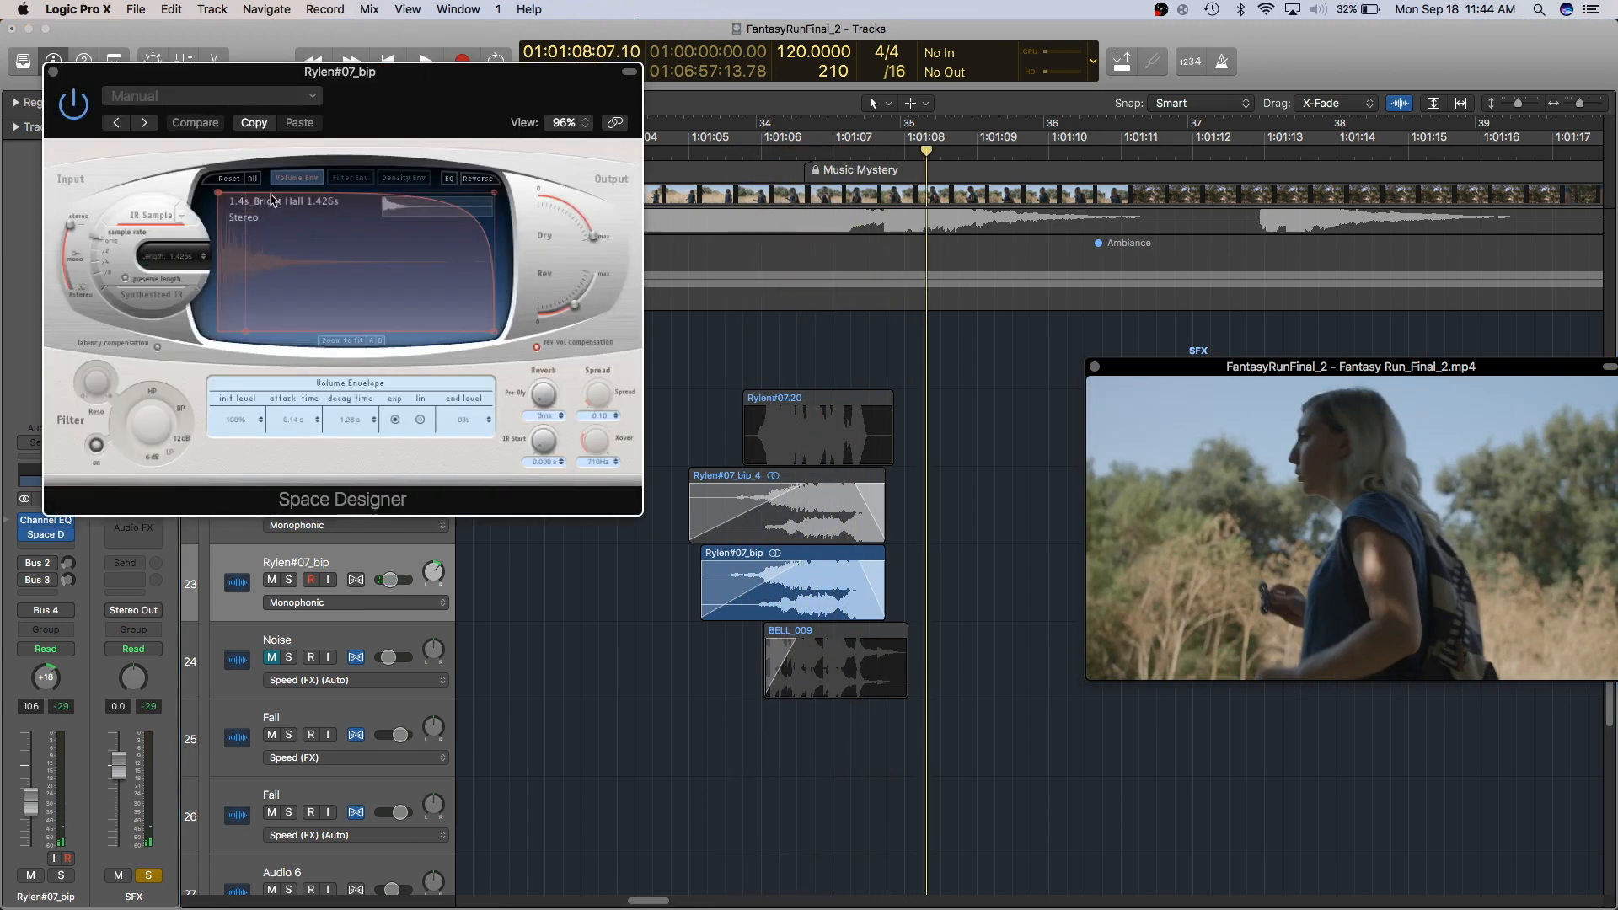
pyautogui.click(53, 72)
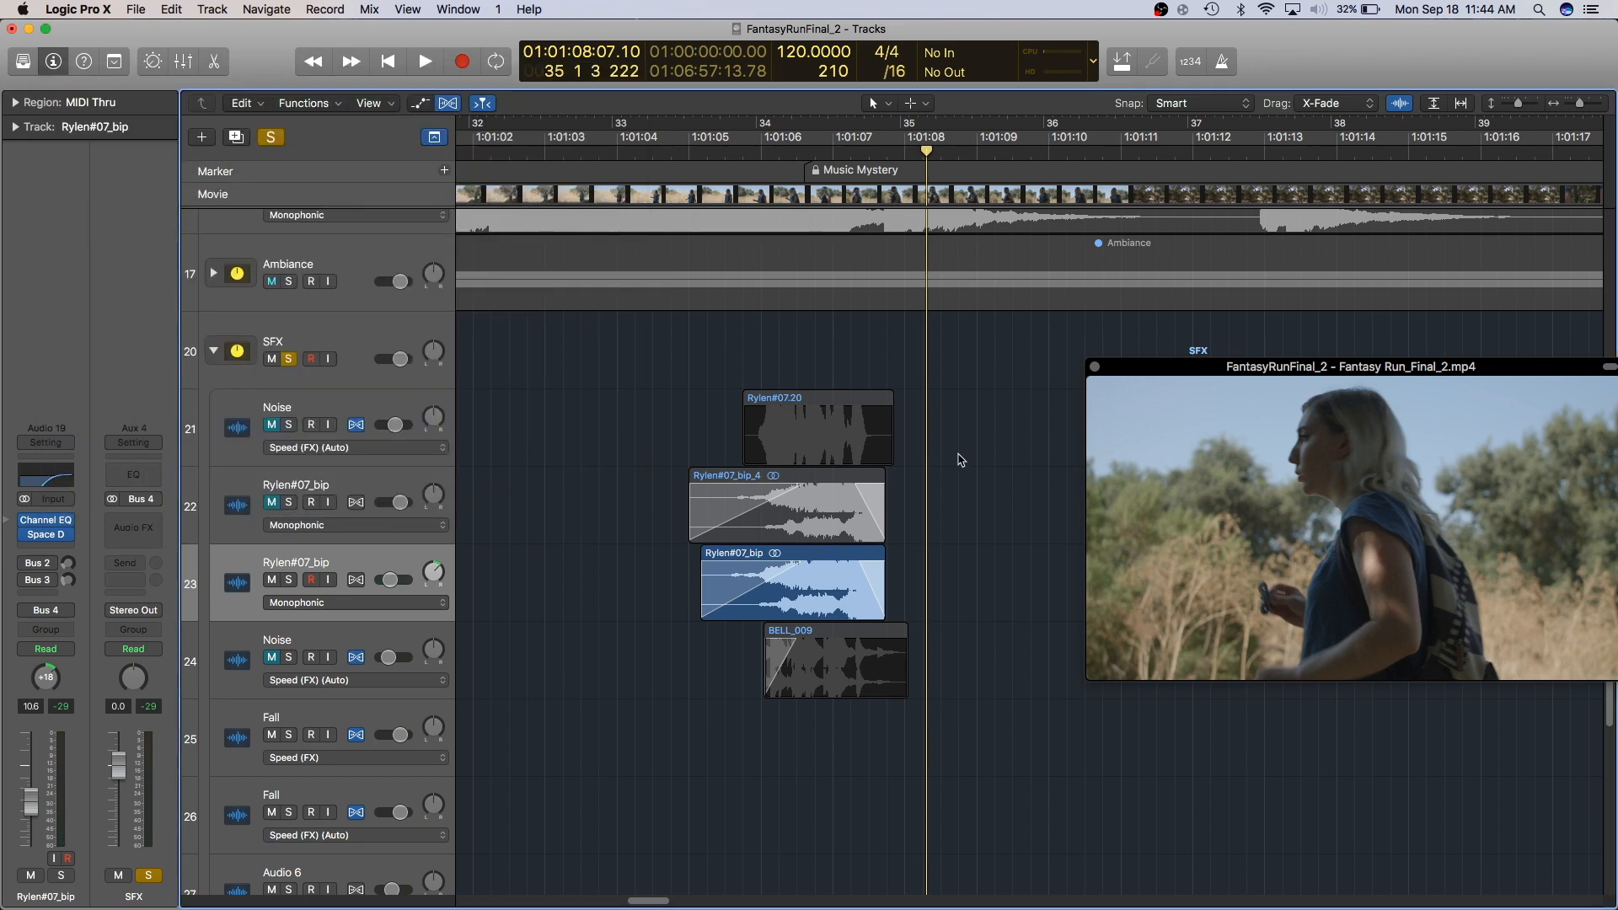
# - Zoom back in, set the playhead near bar 33 3, and audition the layered bip, noise and bell regions
pyautogui.press('super+Right')
pyautogui.hscroll(-3, 941, 462)
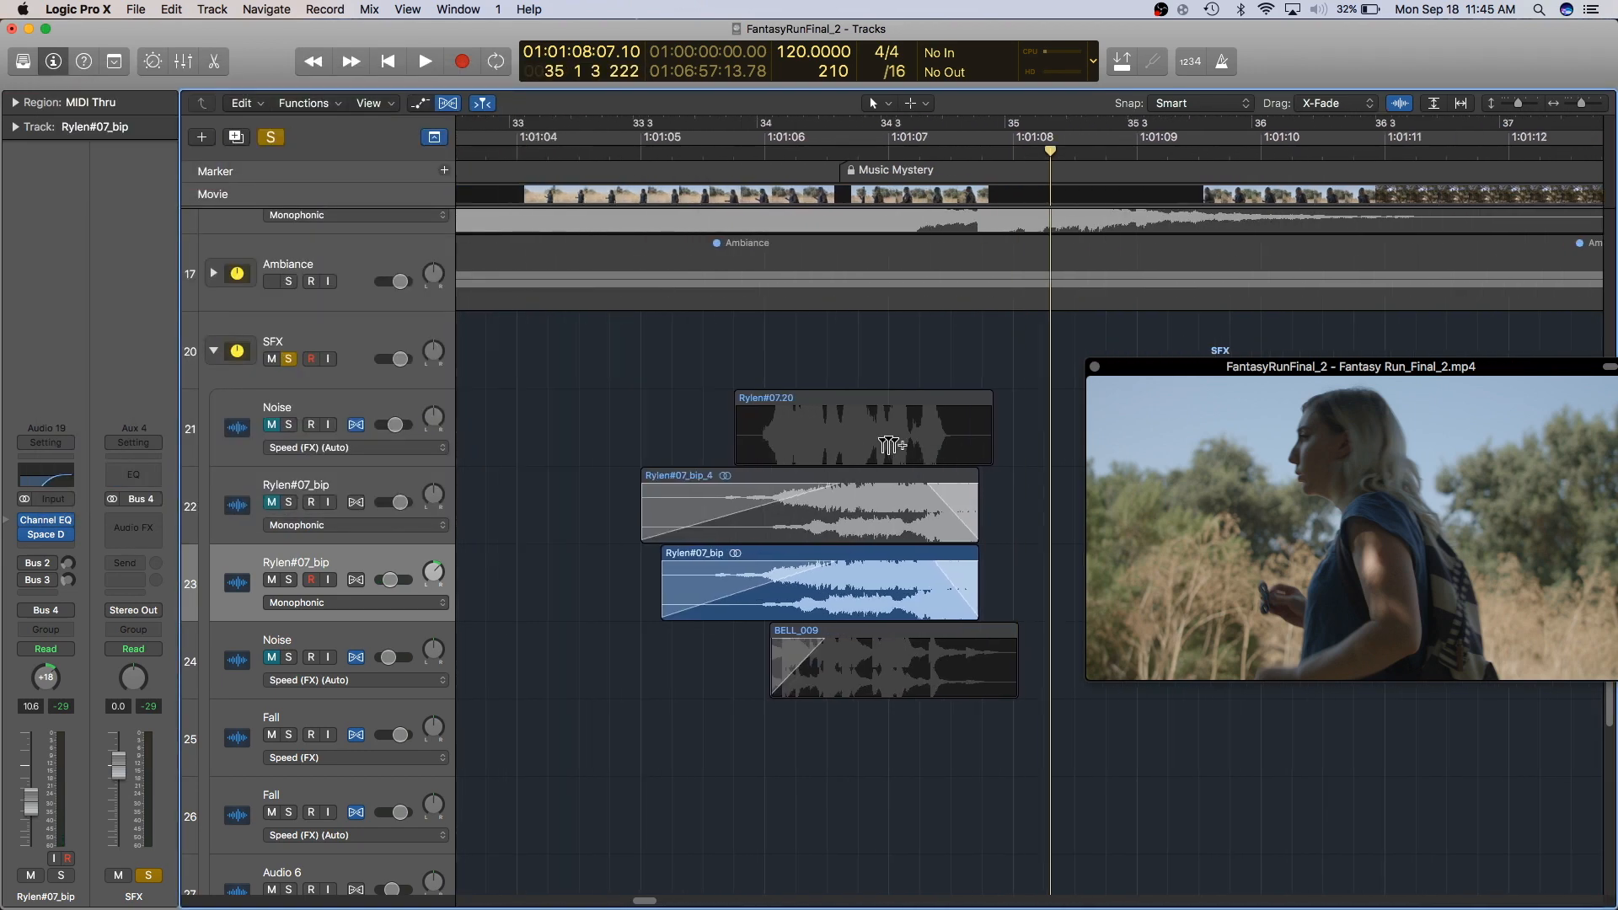
pyautogui.click(638, 156)
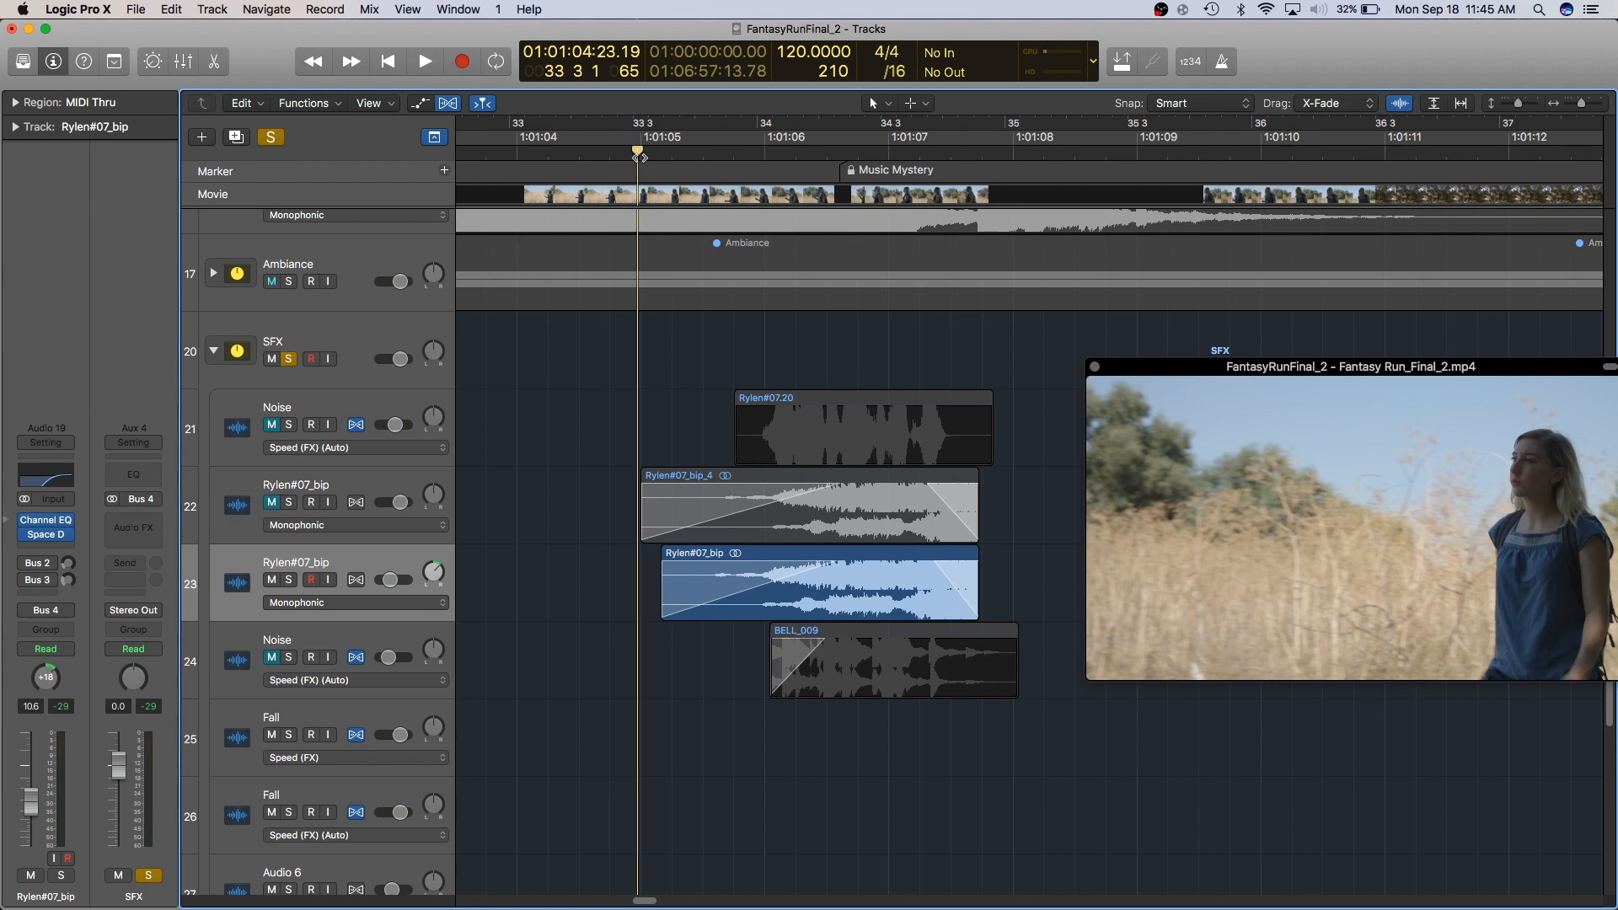
pyautogui.press('space')
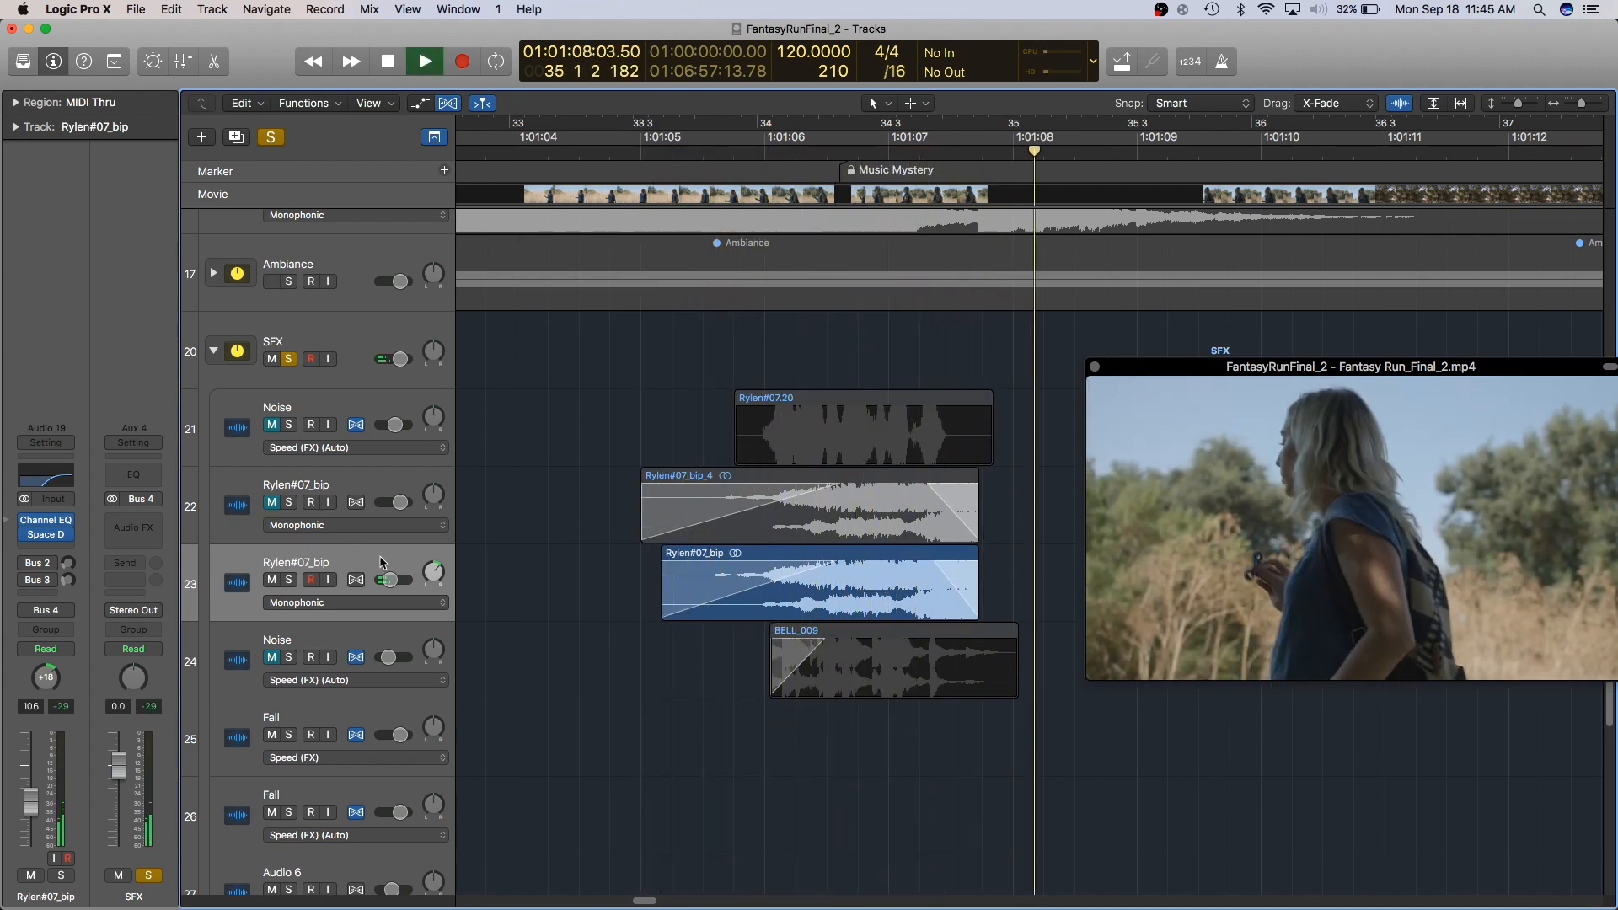
pyautogui.press('space')
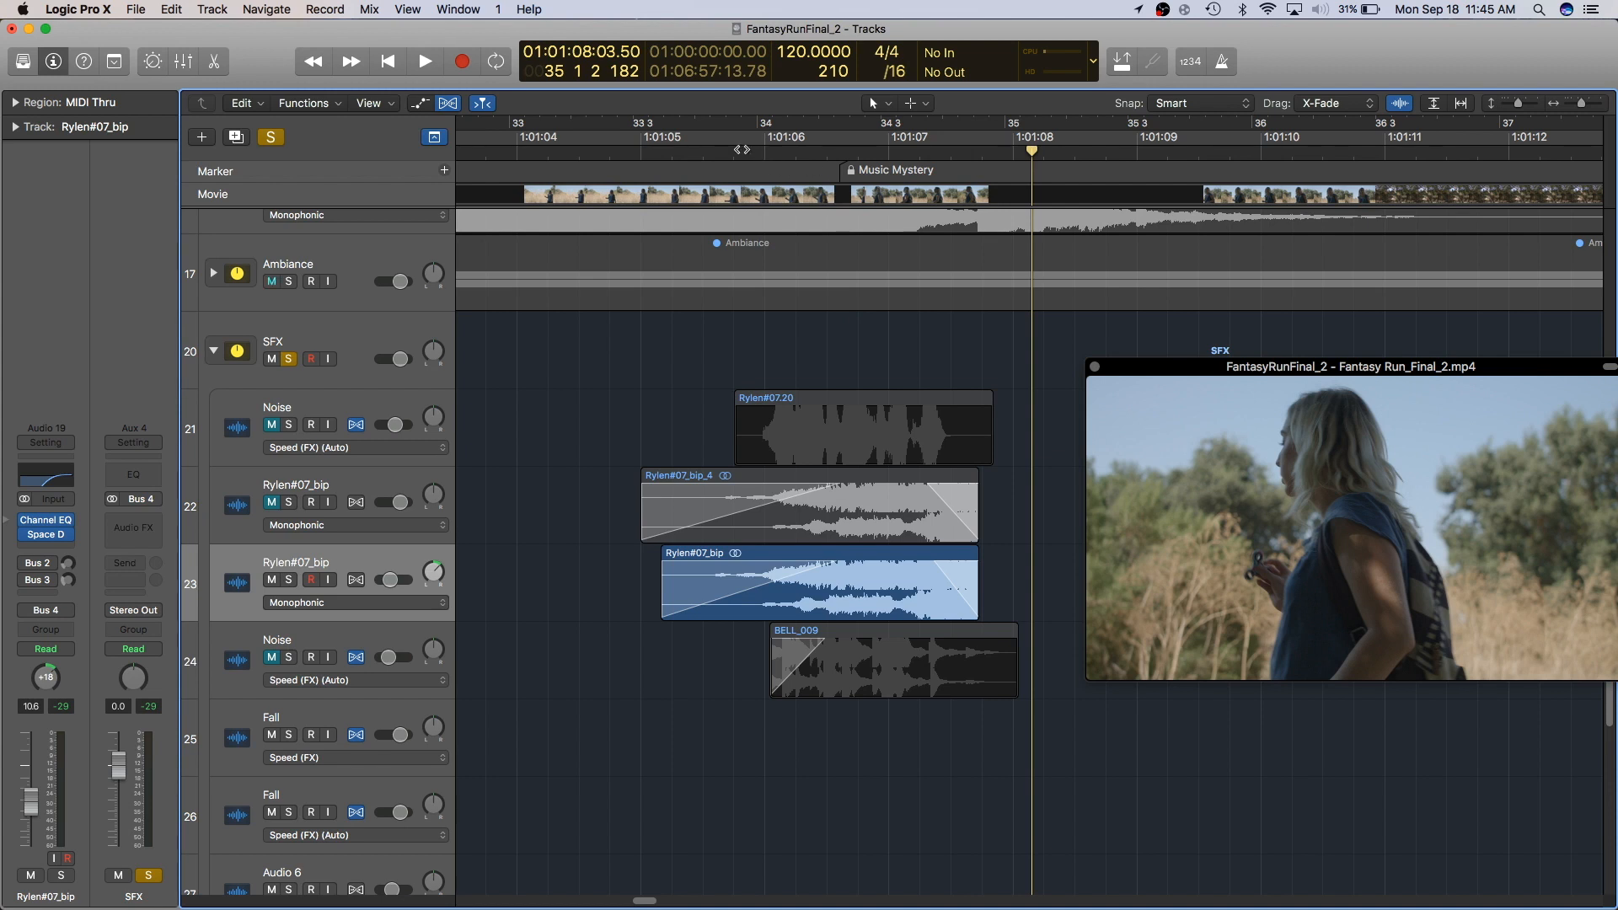
# - Return the playhead near bar 33 3 and open the Space Designer insert on the original bip track
pyautogui.click(665, 150)
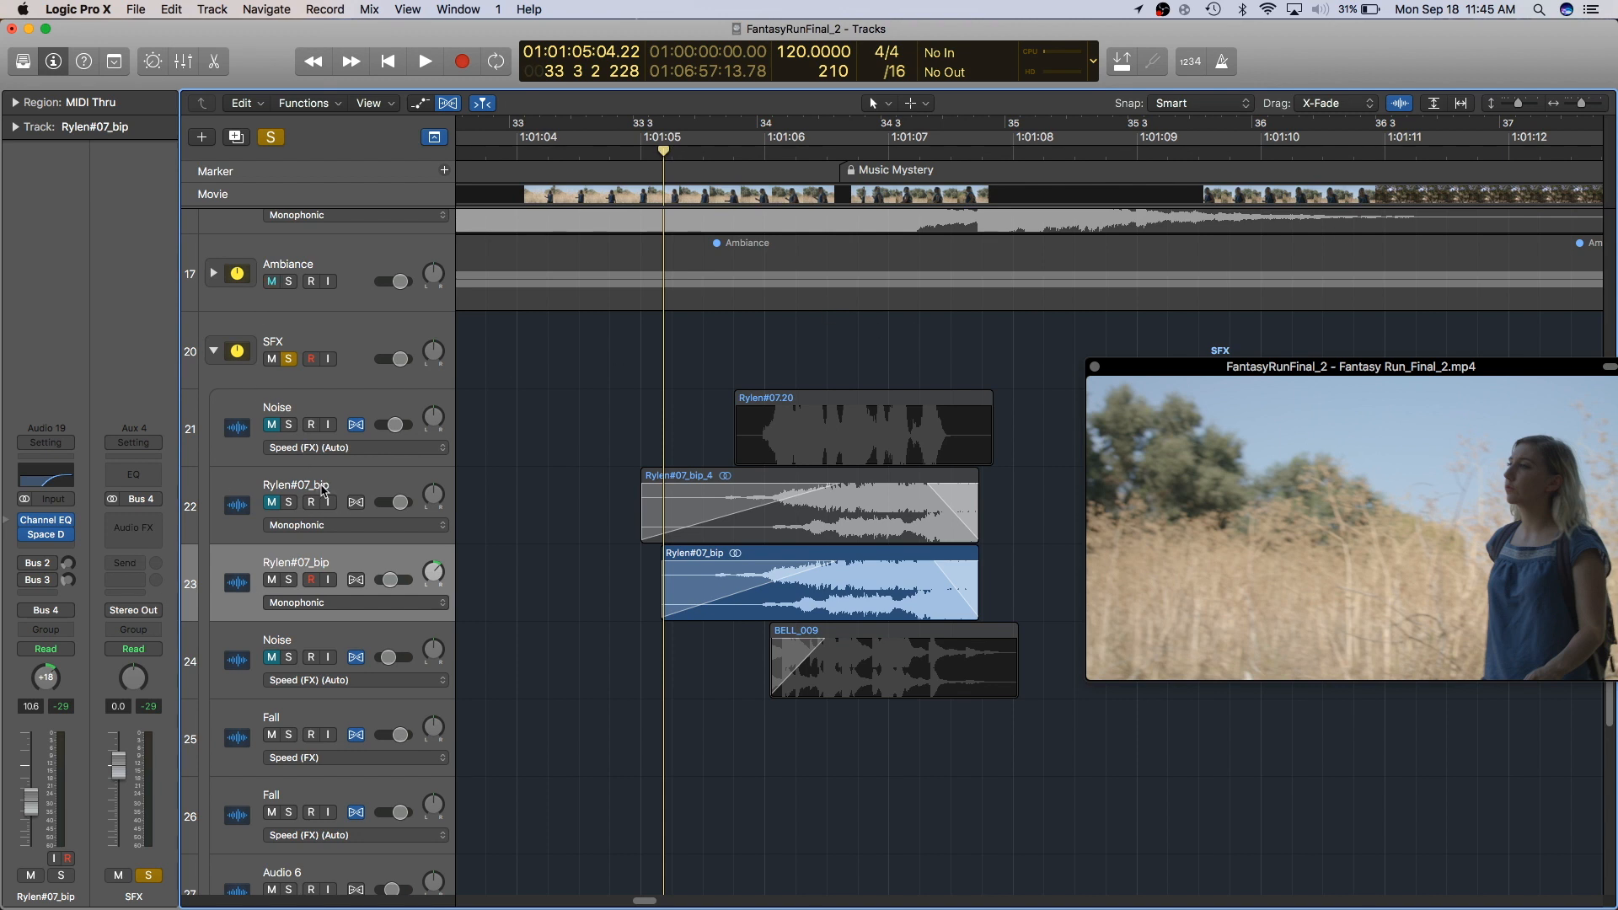
pyautogui.moveTo(47, 537)
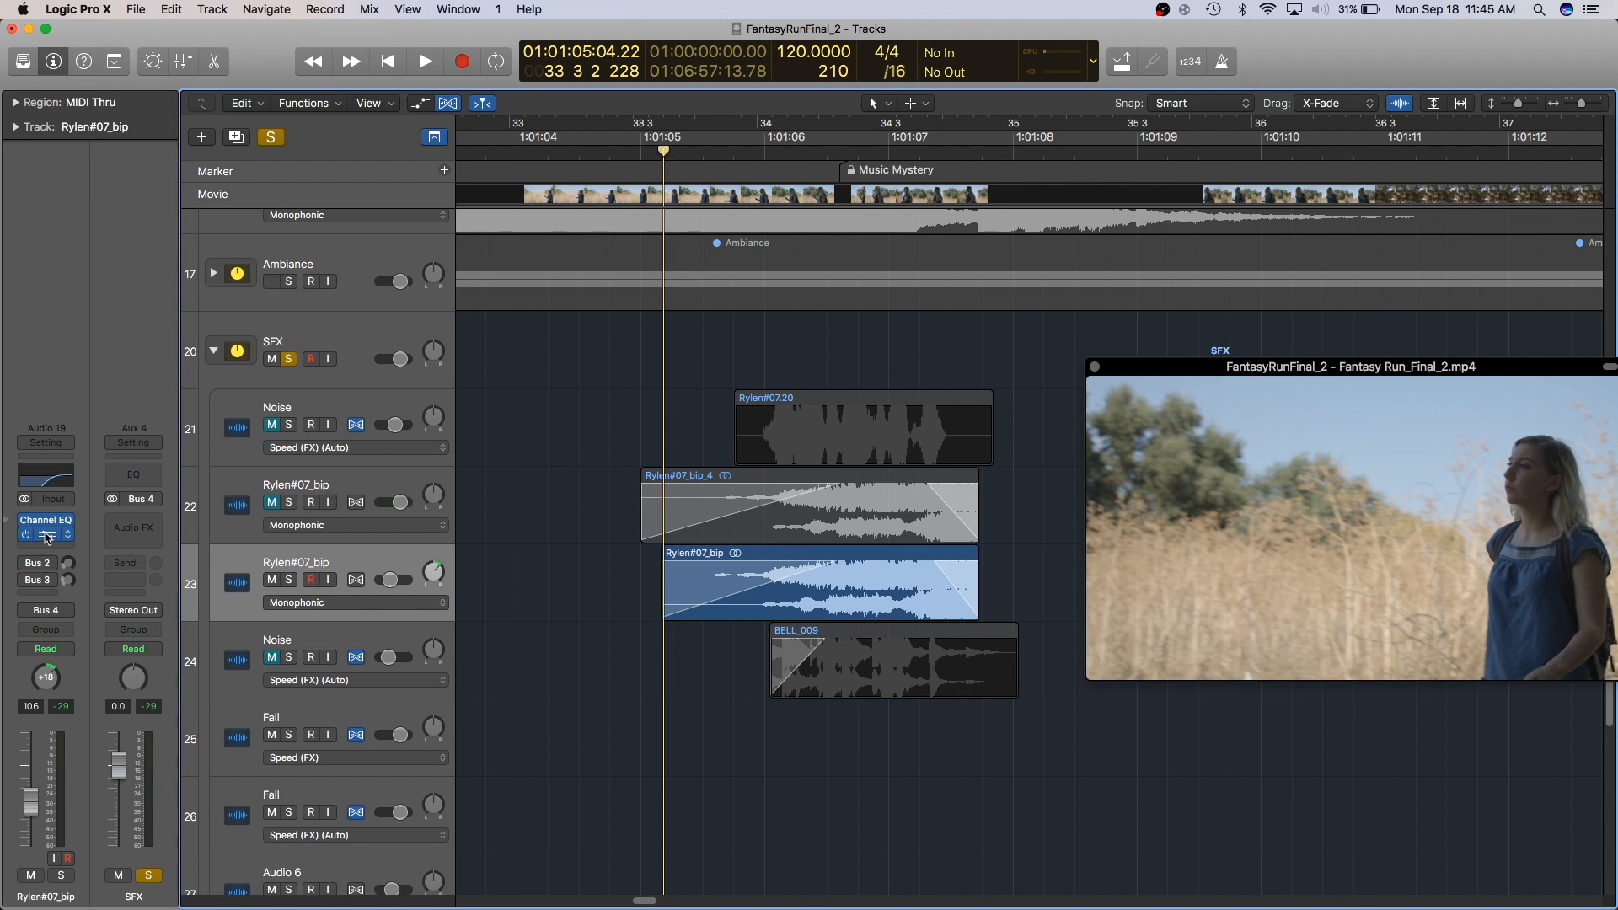